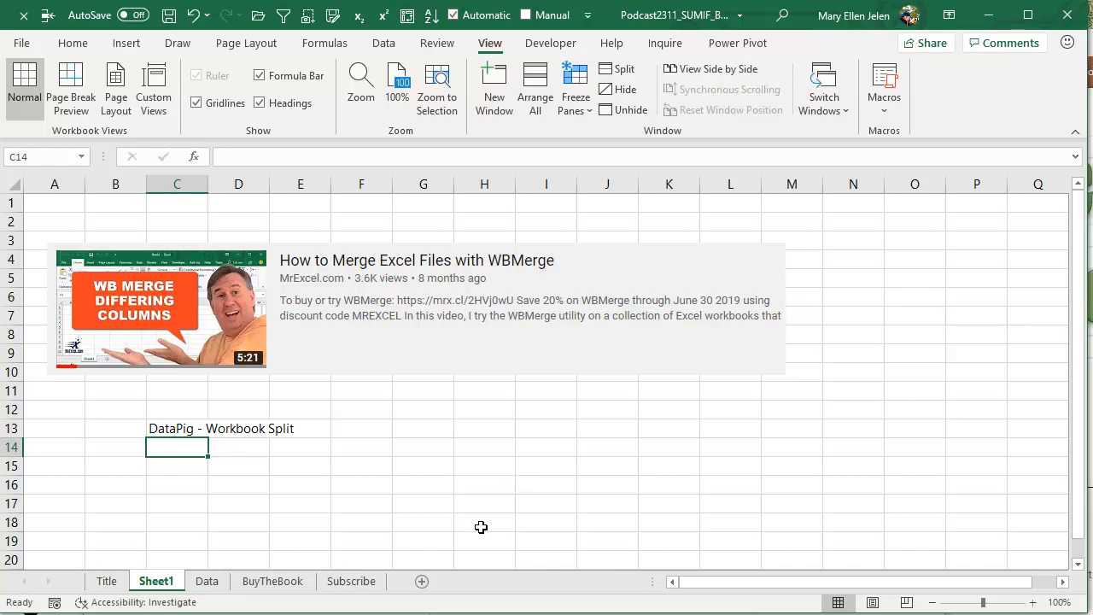
- Examine the Data worksheet of the podcast workbook from its last record back to the Customer header
left_click(211, 585)
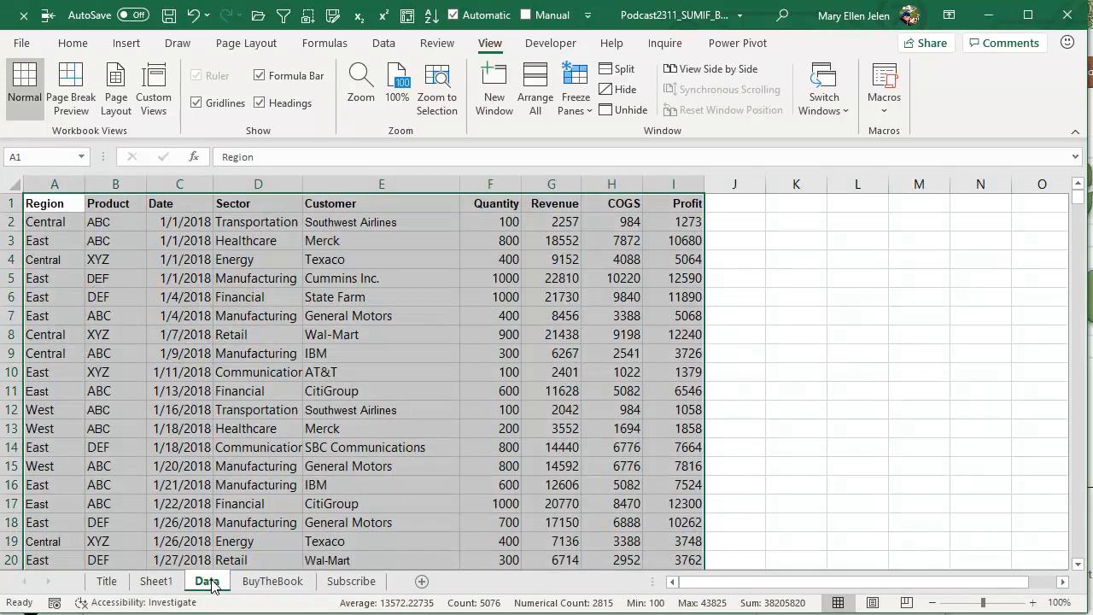
left_click(357, 274)
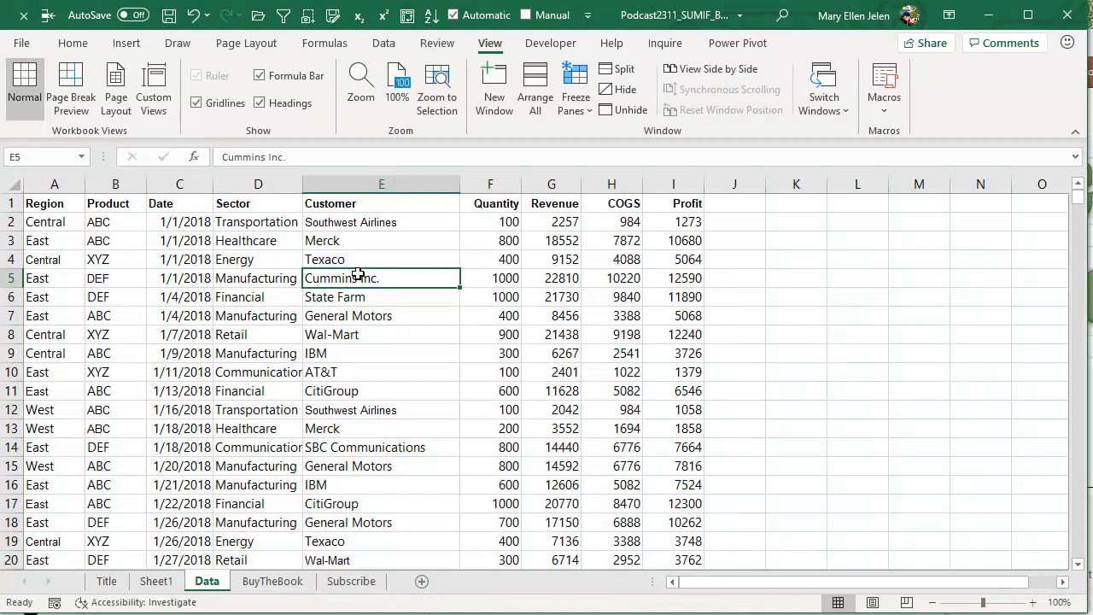
key("ctrl+Down")
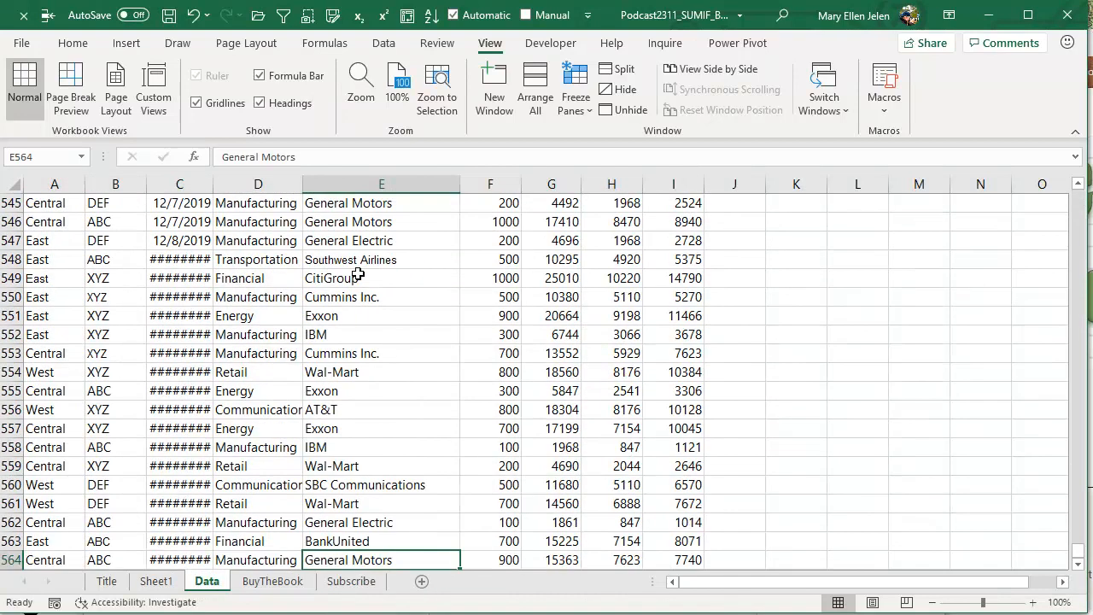
key("ctrl+Up")
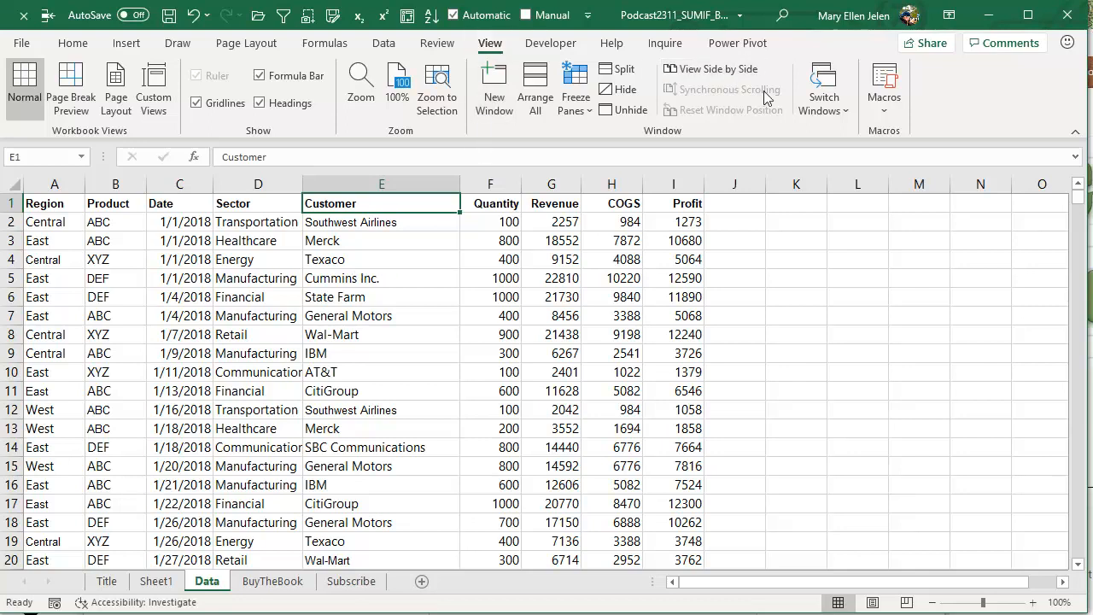
- Switch to the SplitMe.xlsx workbook and select its whole data range, starting at the Region header in A1
left_click(816, 113)
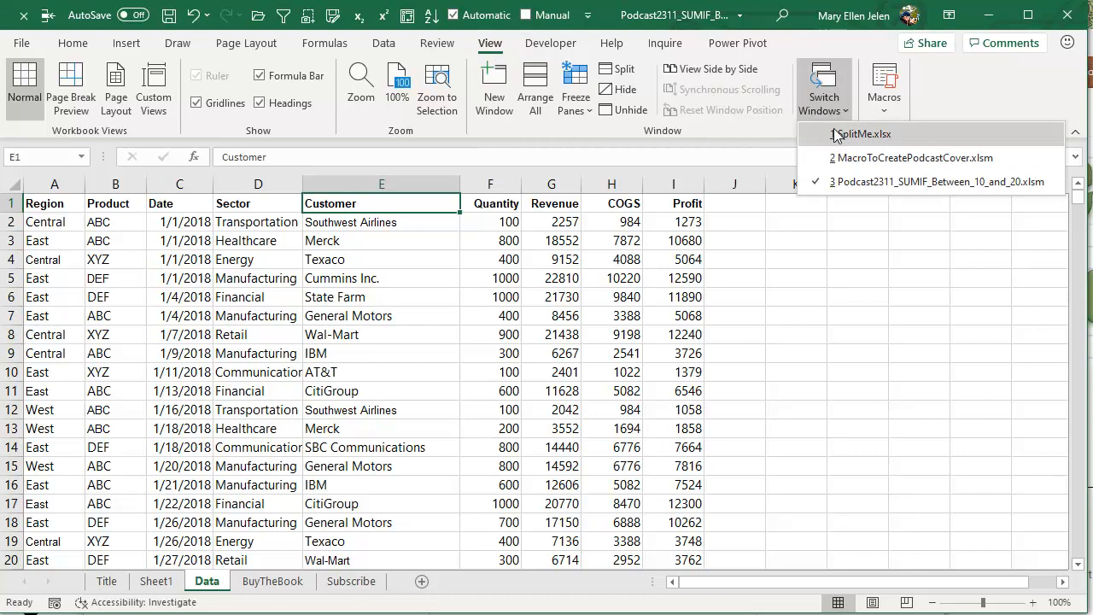
left_click(837, 128)
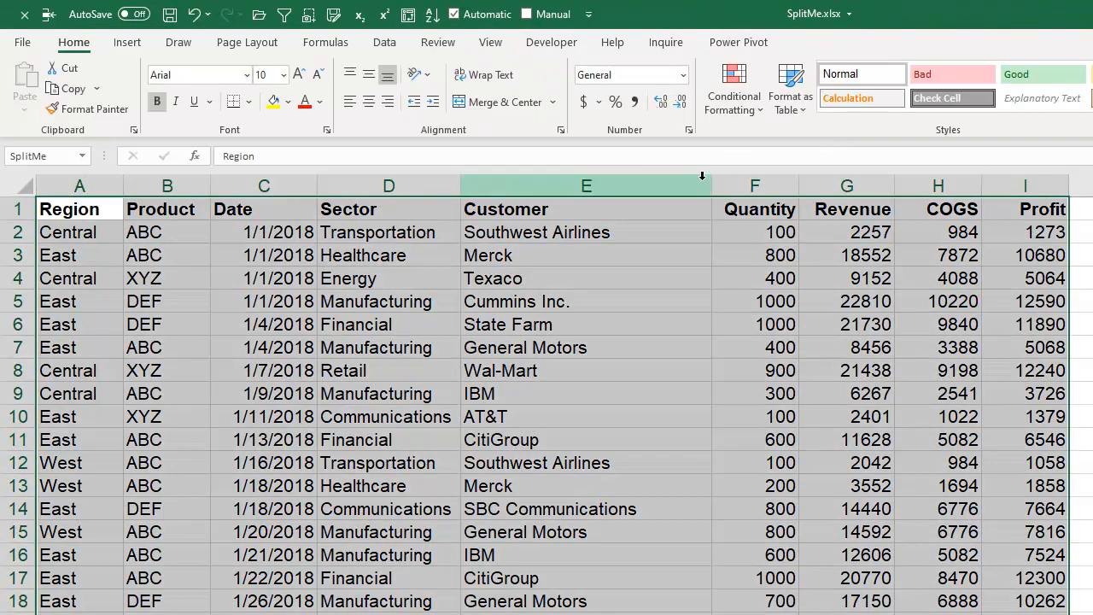
left_click(97, 210)
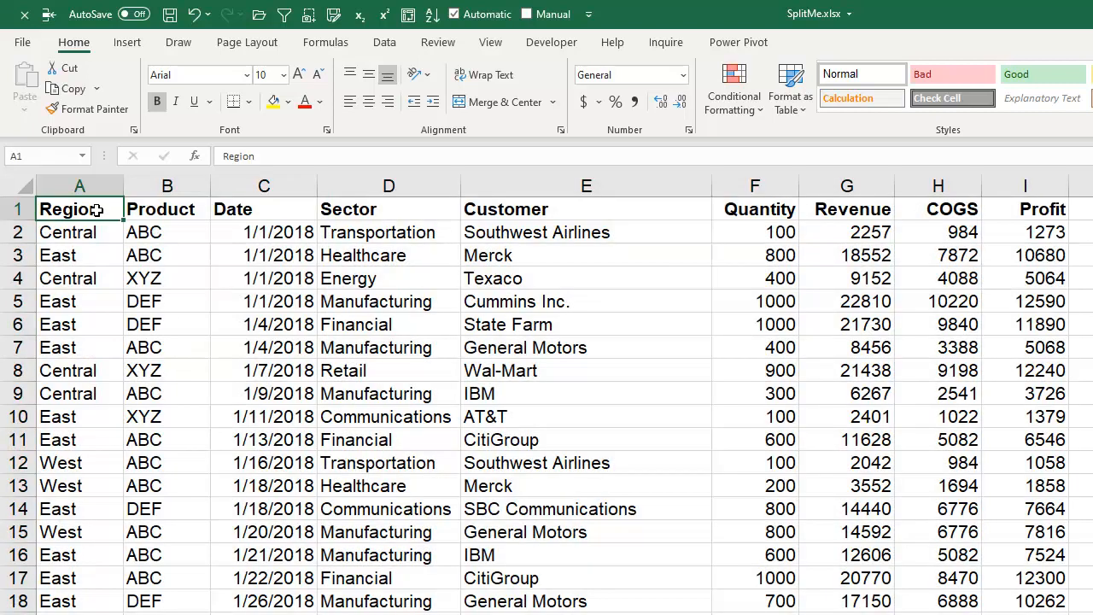
key("ctrl+shift+End")
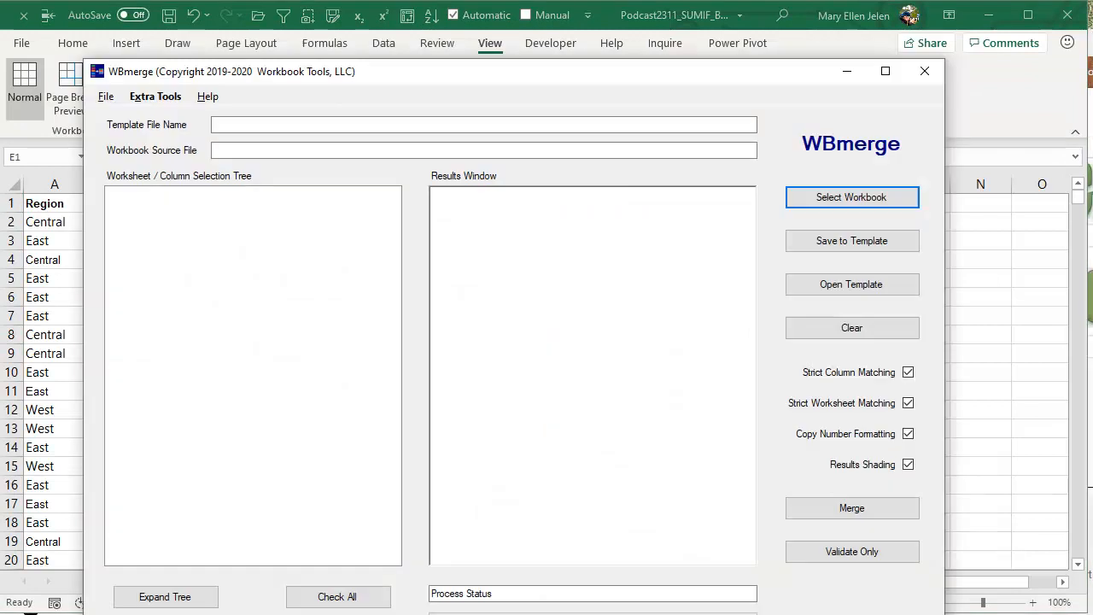
- Open the Worksheet Split tool in WBmerge and read through its usage instructions
left_click_drag(426, 83, 371, 43)
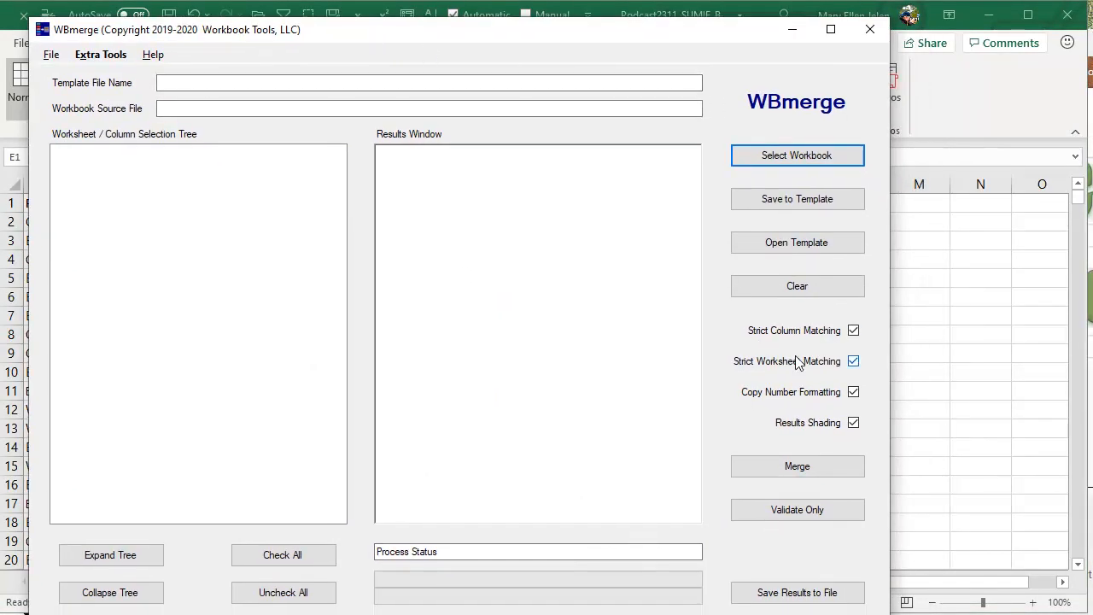
left_click(117, 54)
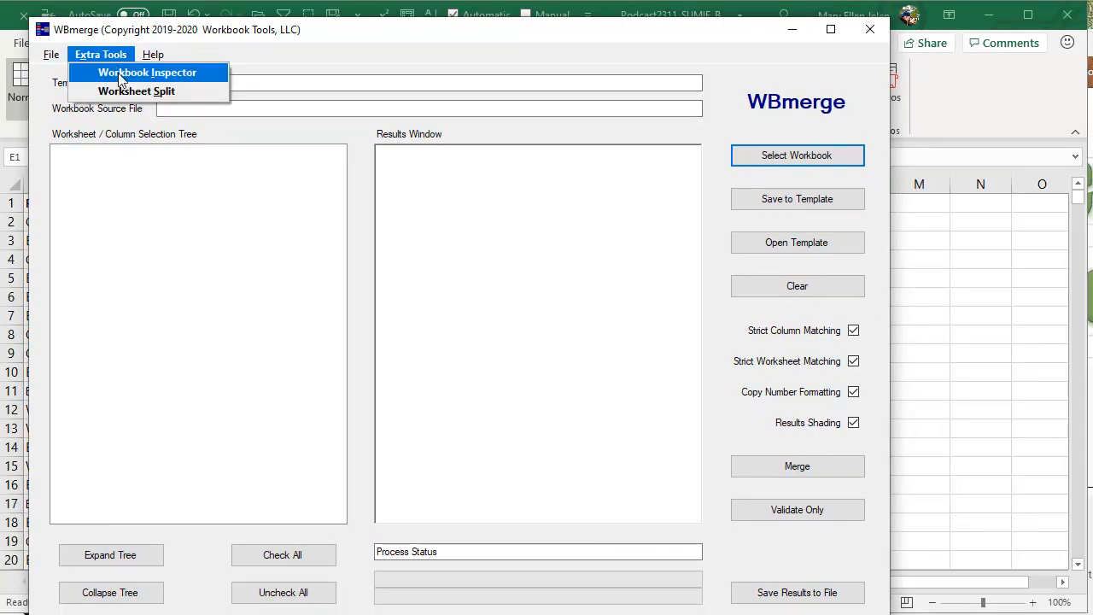
left_click(120, 93)
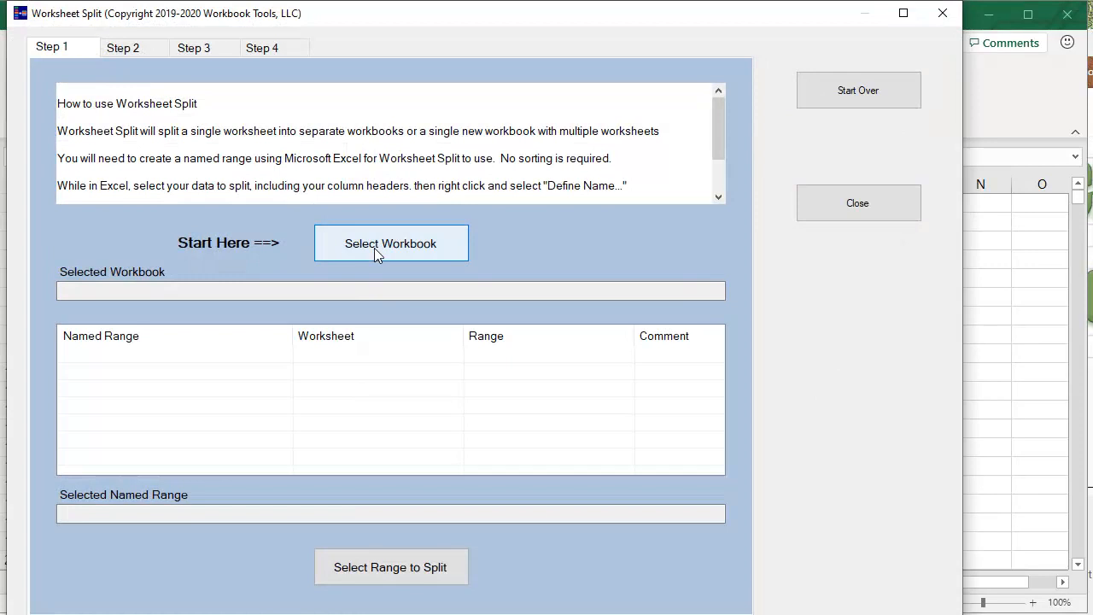
scroll(264, 124, "down", 2)
scroll(264, 125, "up", 2)
scroll(264, 125, "down", 1)
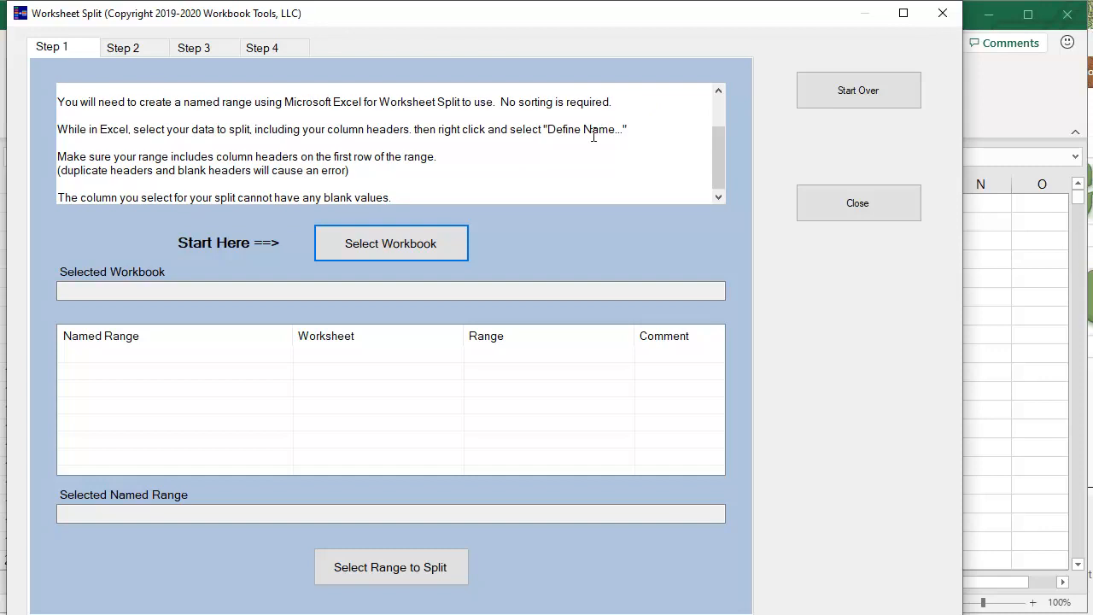
- Load the workbook SplitMe.xlsx from the C:\aaa folder as the file to split
left_click(391, 245)
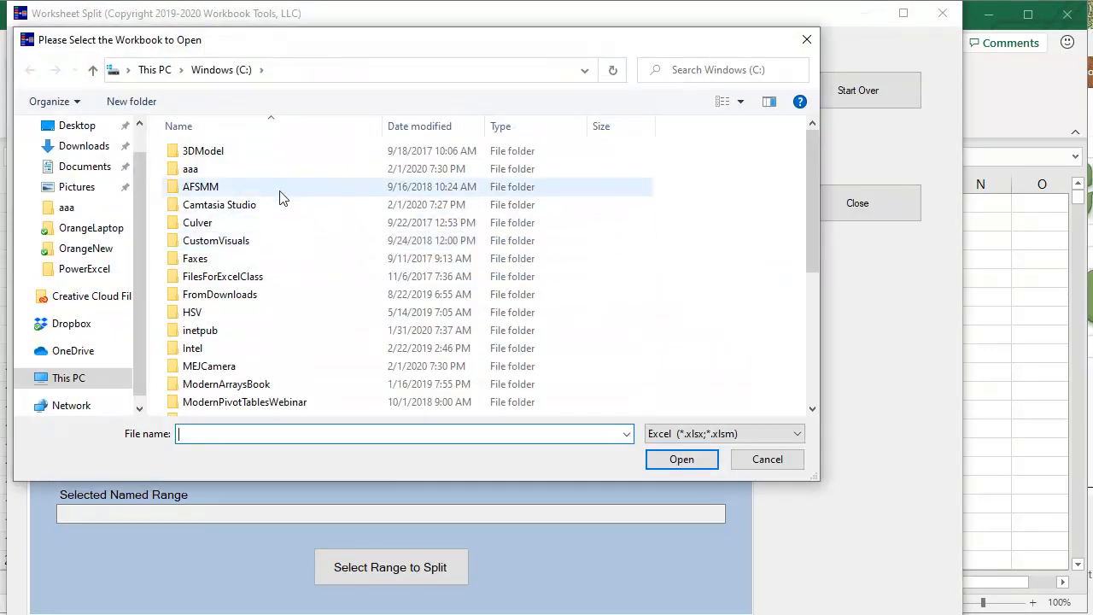
double_click(198, 170)
double_click(210, 168)
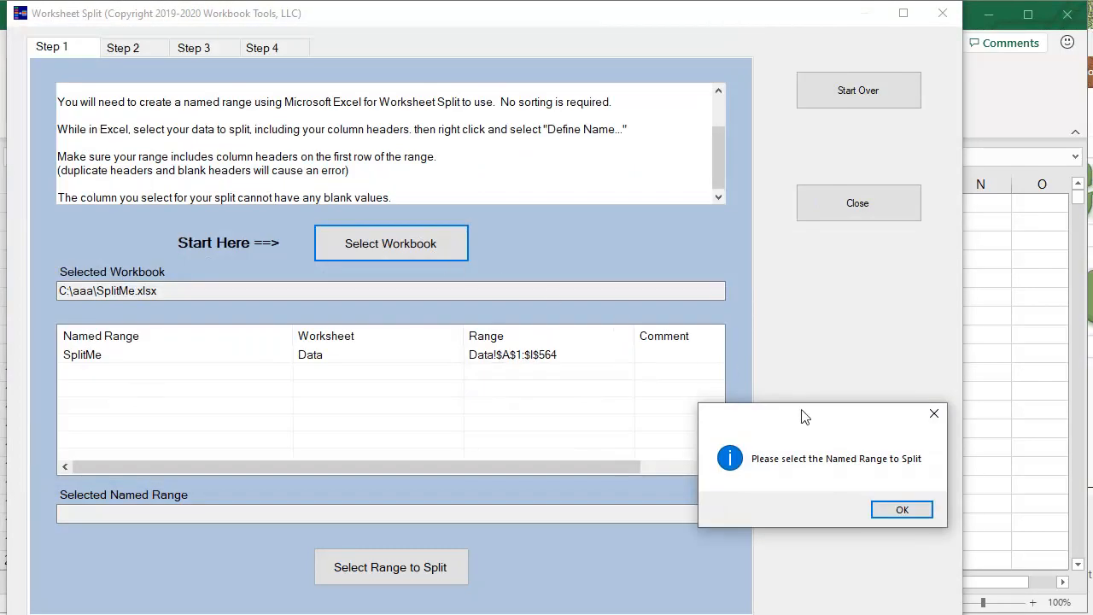
- Choose the named range SplitMe on the Data worksheet as the range to split
left_click(902, 511)
left_click(107, 363)
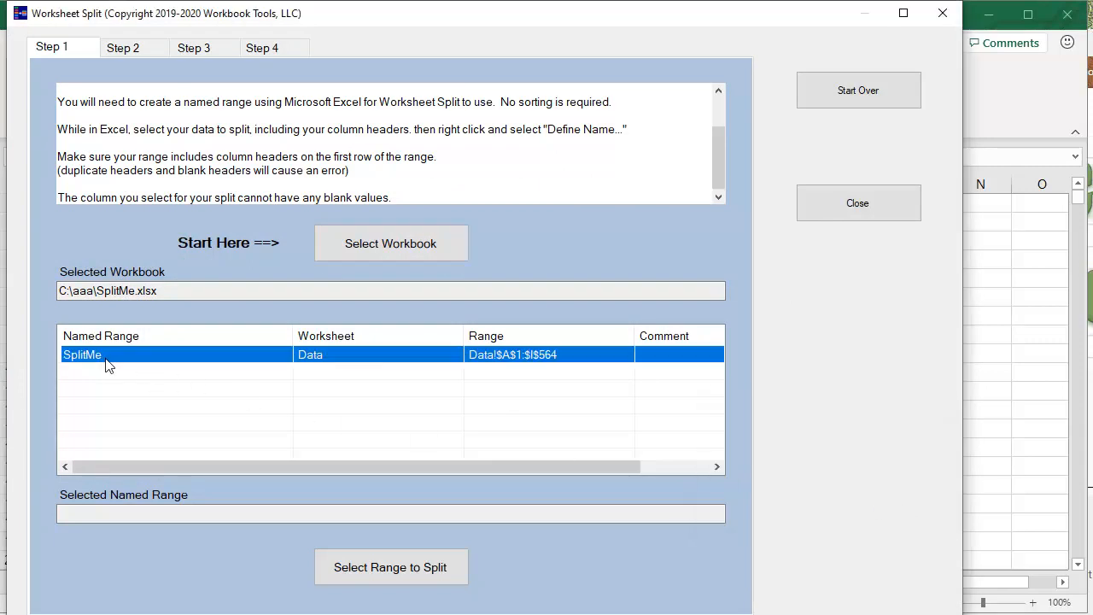
left_click(161, 513)
left_click(107, 356)
left_click(372, 573)
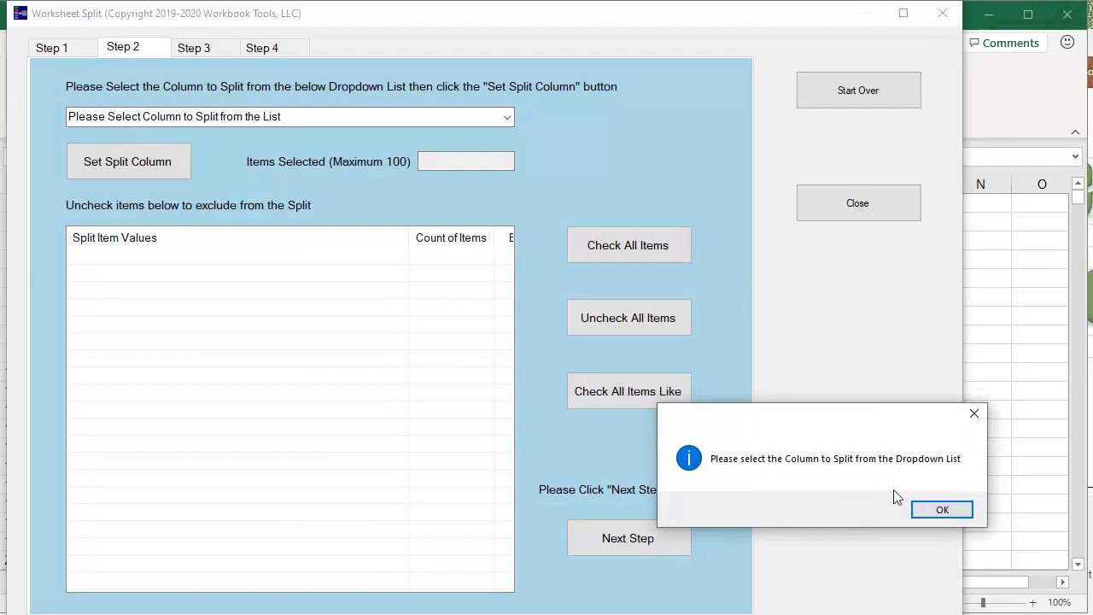
- Set Customer as the split column and review the list of customer values to include
left_click(938, 510)
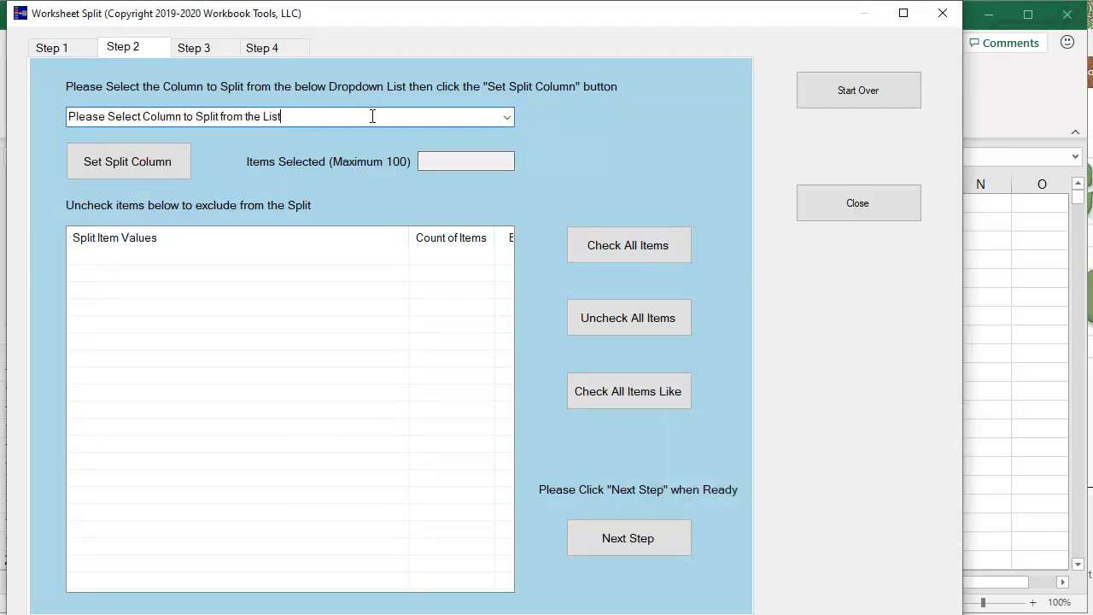
left_click(509, 118)
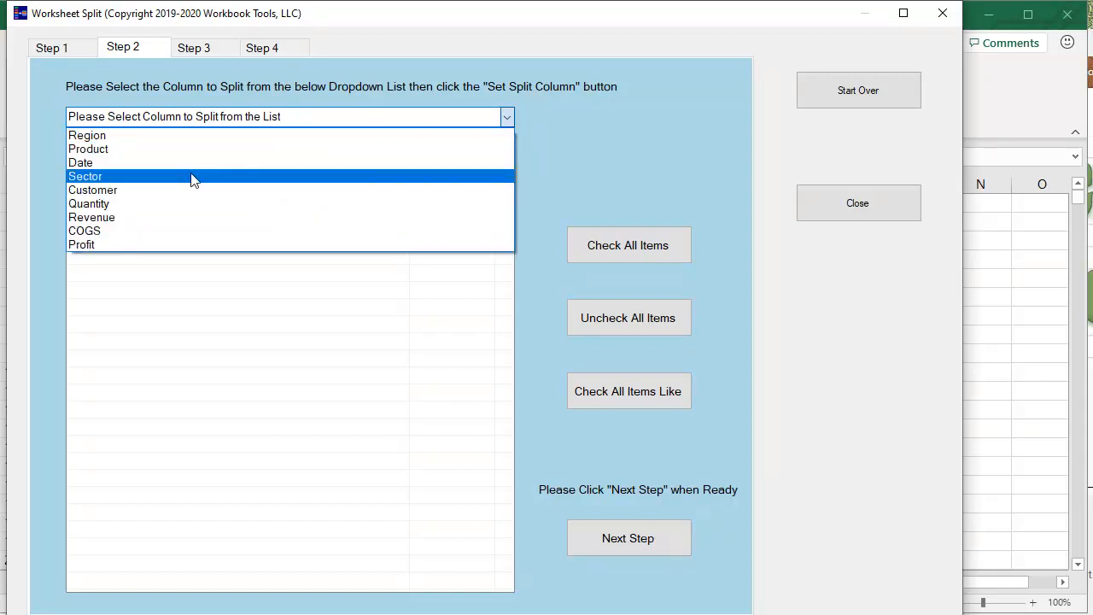
left_click(116, 189)
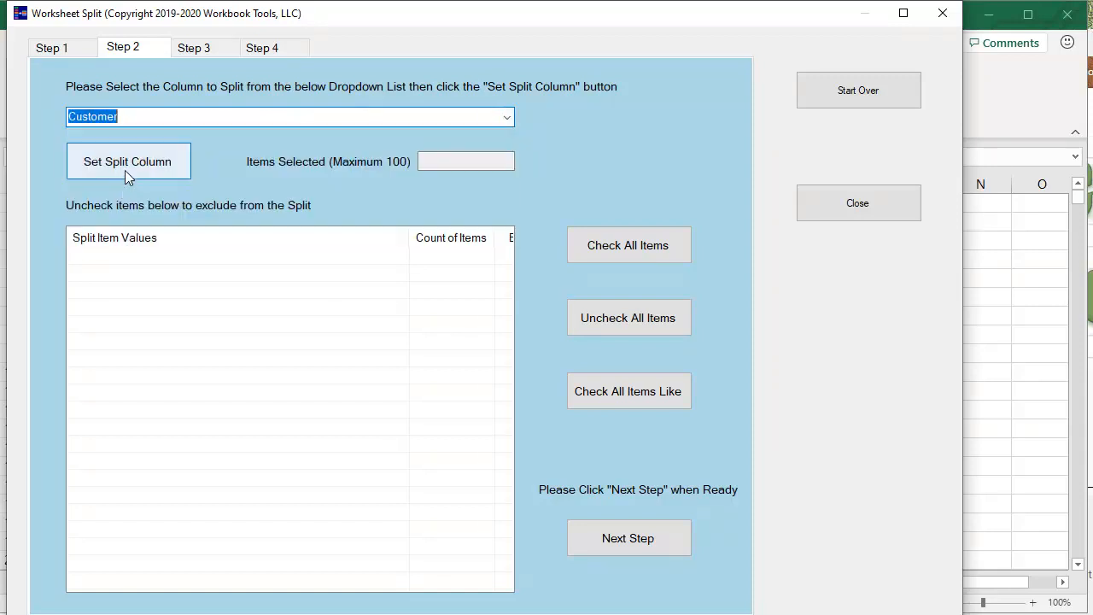
left_click(137, 175)
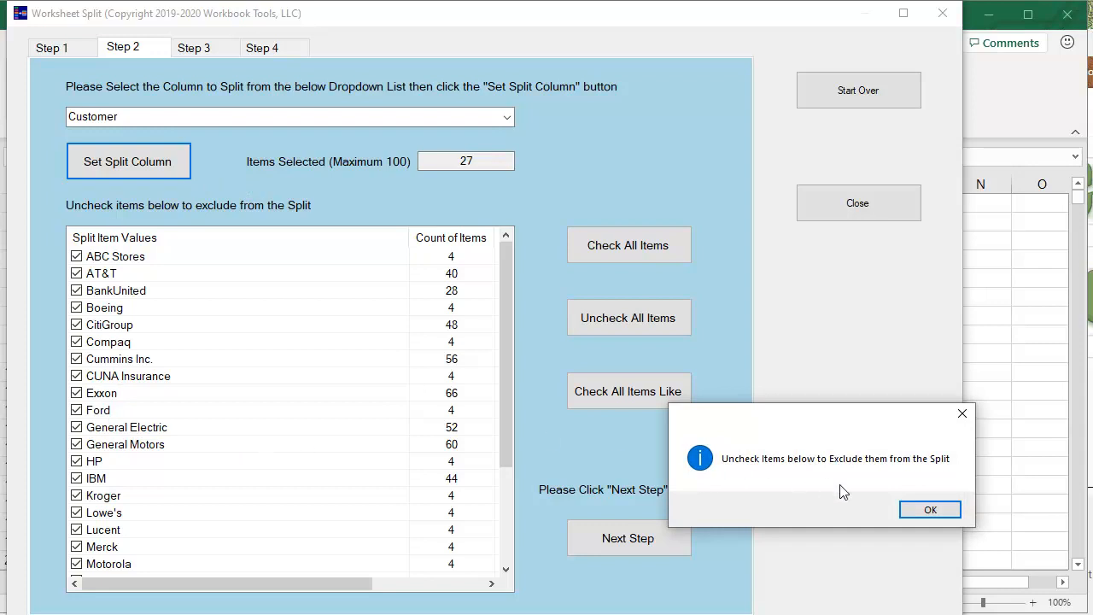
left_click(917, 513)
scroll(247, 407, "down", 3)
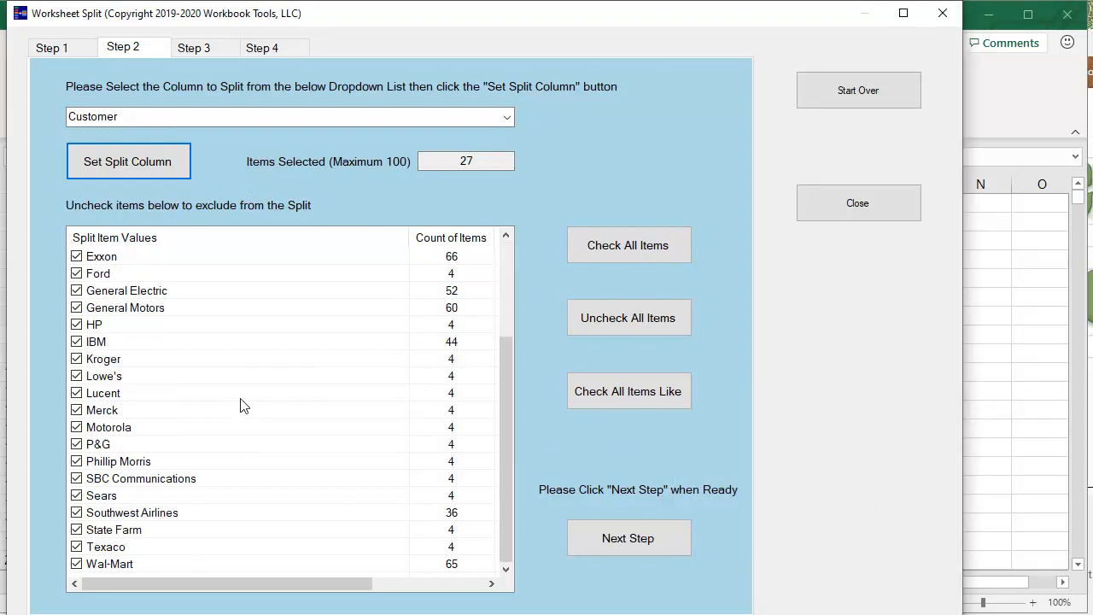
scroll(236, 407, "up", 3)
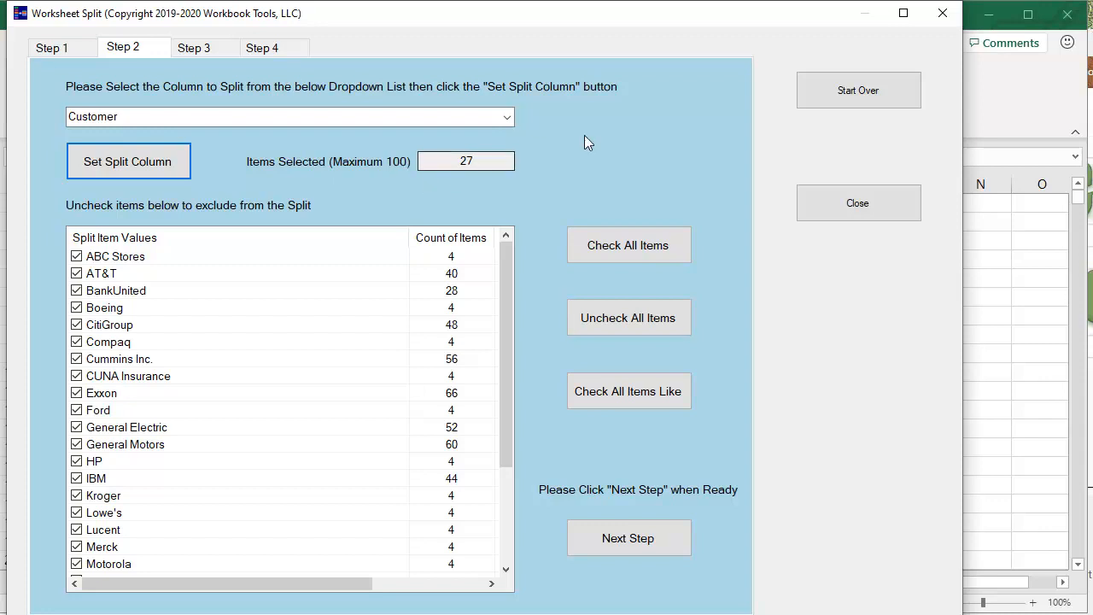
- Accept all listed customers and keep every column included, proceeding to the choice of split type
left_click(630, 542)
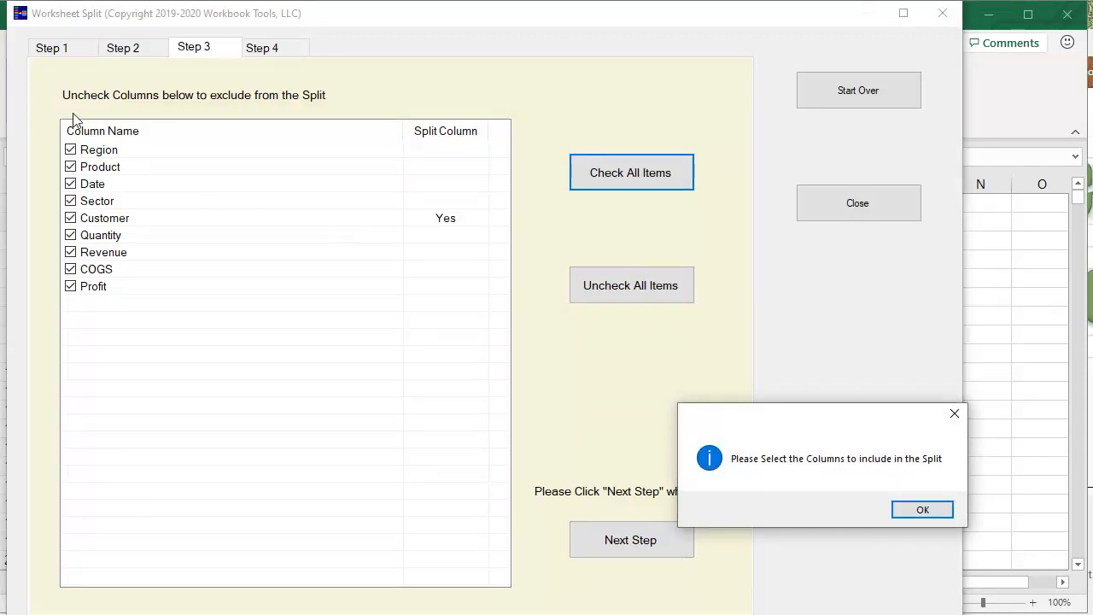
left_click(922, 510)
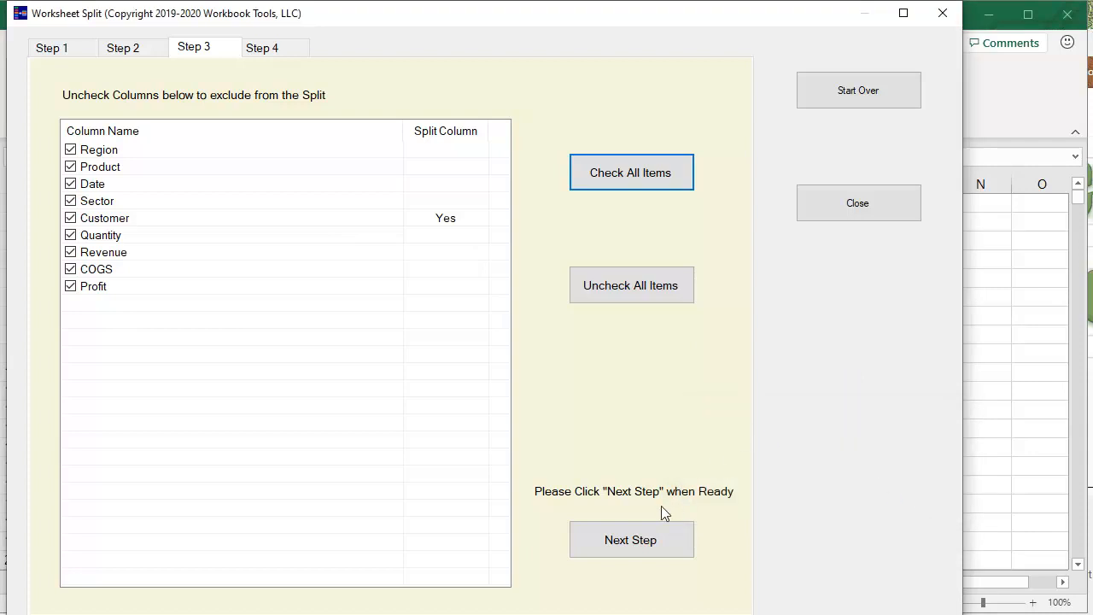
left_click(625, 545)
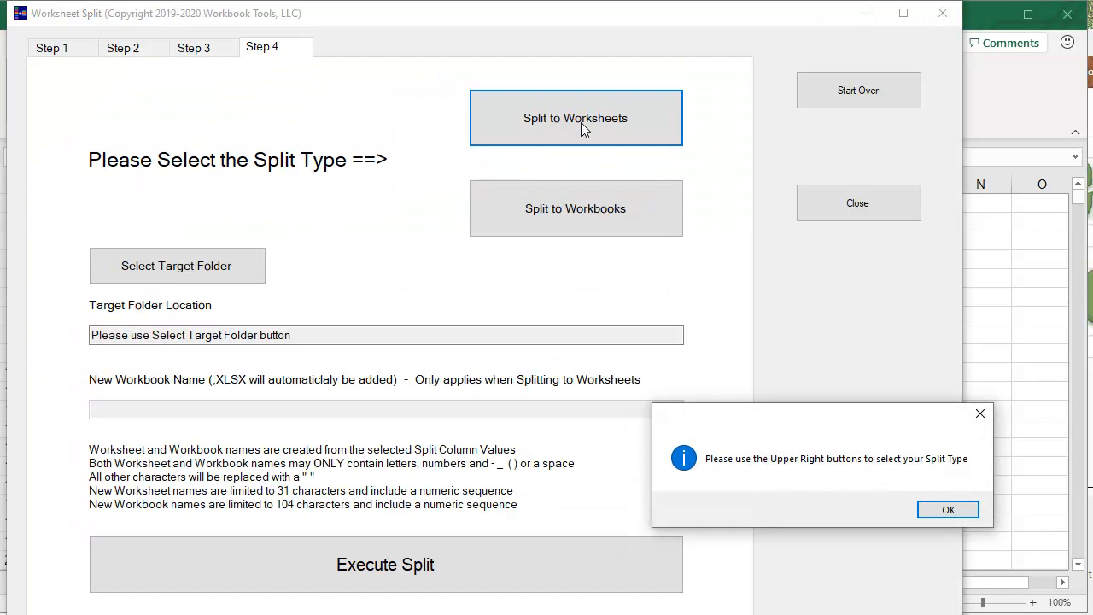
- Choose Split to Worksheets as the split type and set the target folder to C:\aaa
left_click(947, 509)
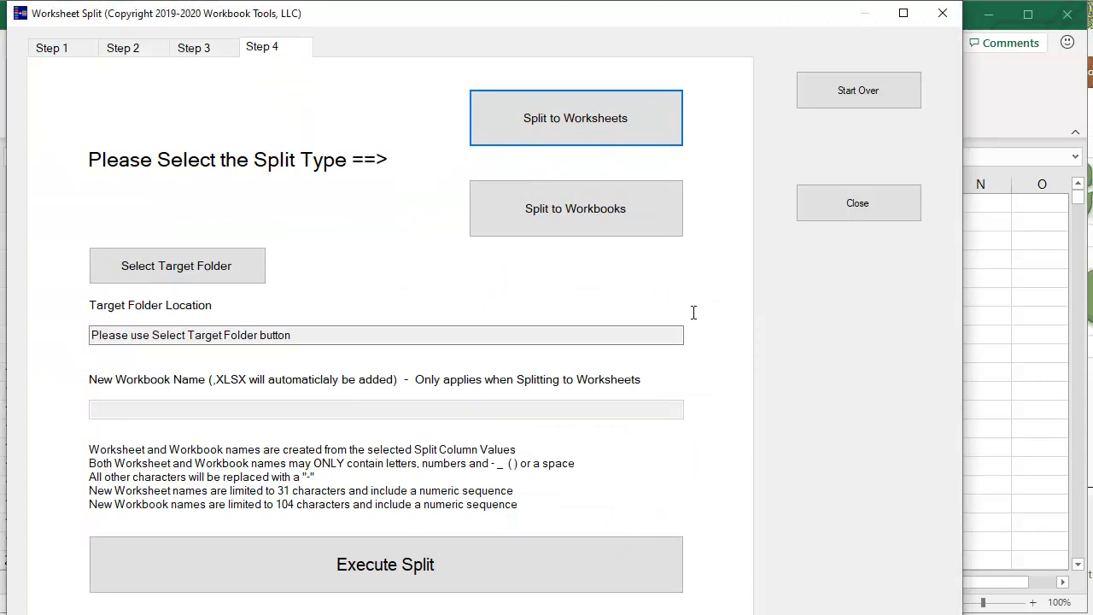
left_click(573, 128)
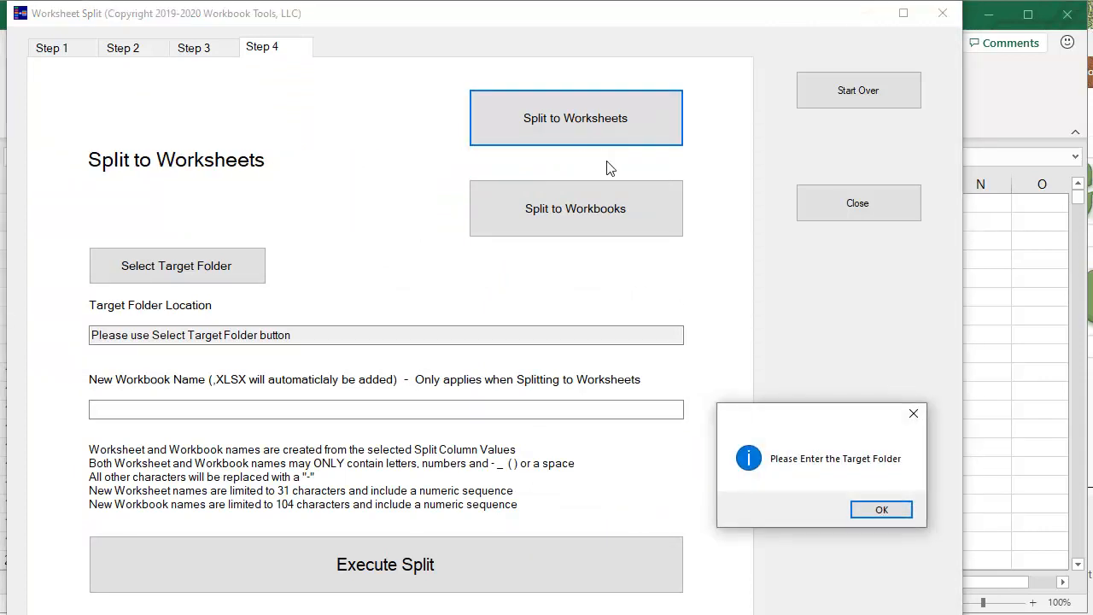
left_click(880, 510)
left_click(205, 269)
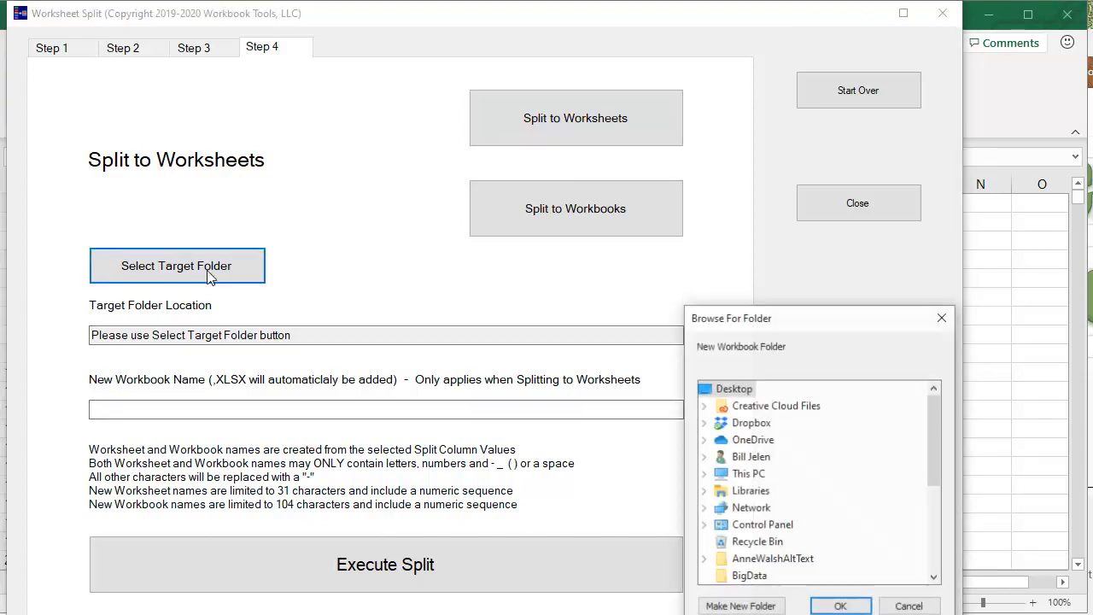
left_click(704, 473)
scroll(733, 505, "down", 3)
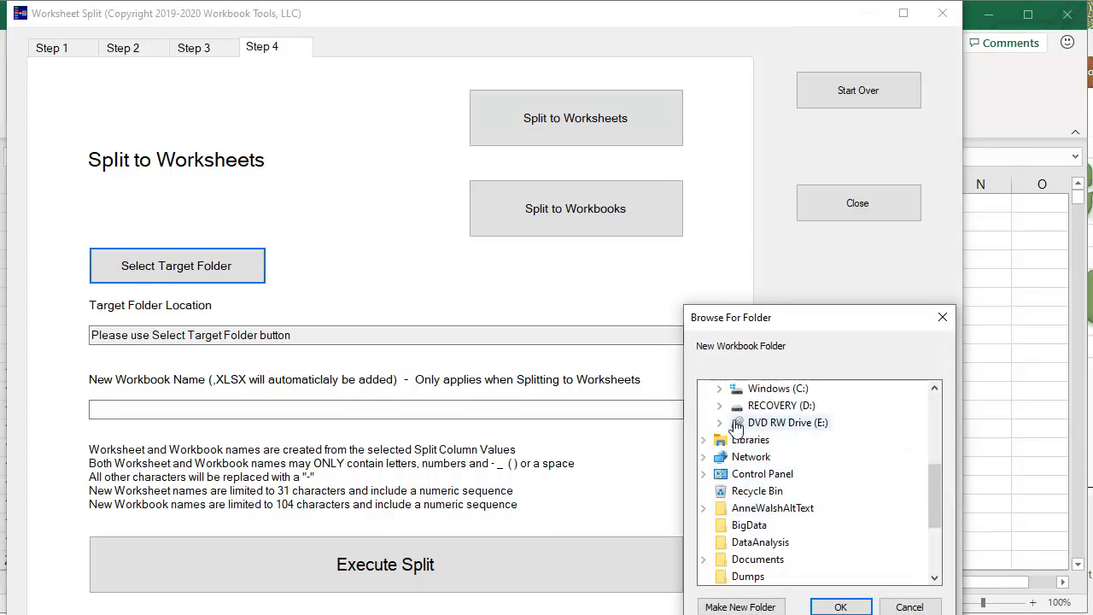
left_click(719, 389)
left_click(735, 422)
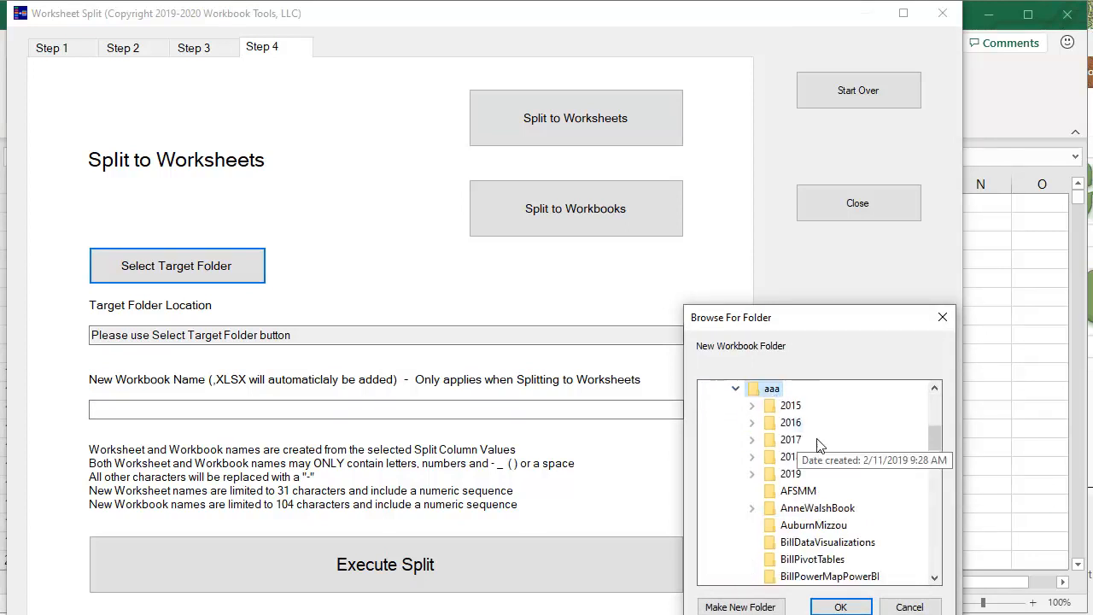
left_click(837, 606)
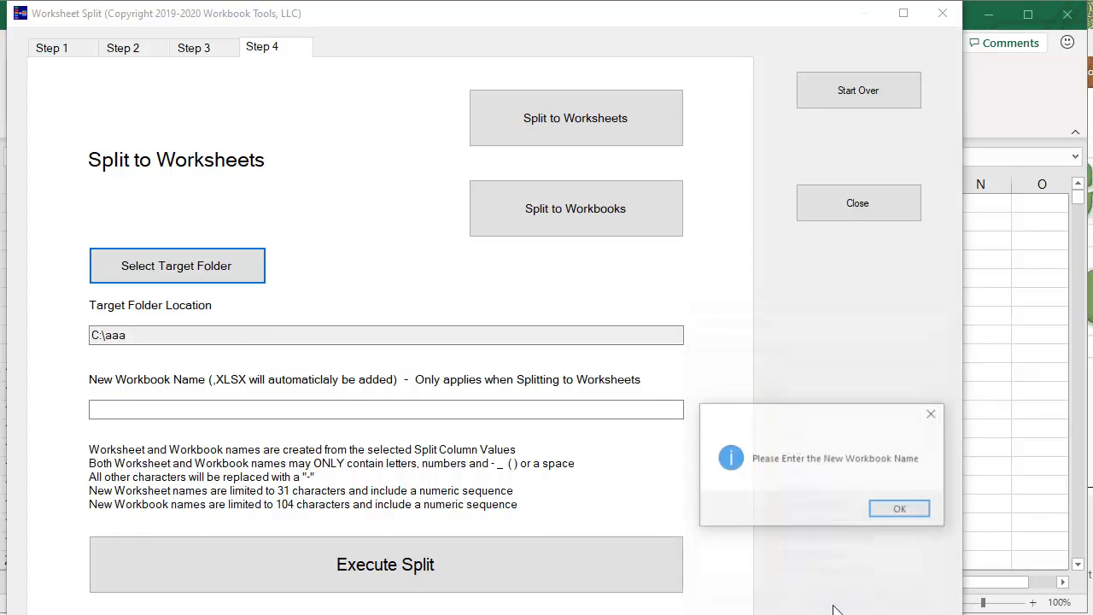
- Name the new workbook MySplitResults and execute the split
left_click(886, 512)
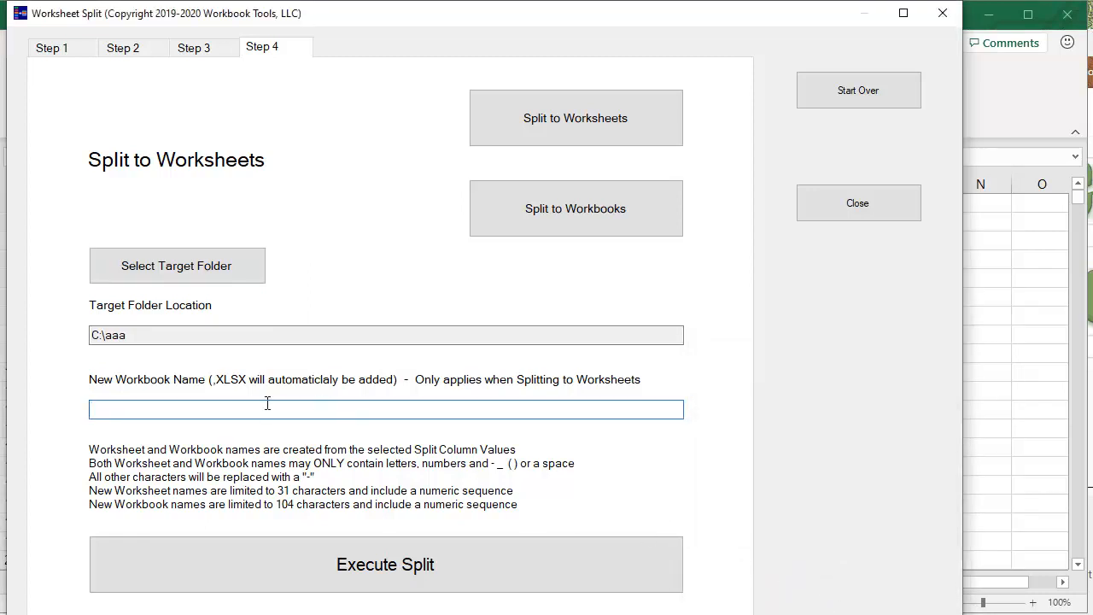
type("MySplitResults")
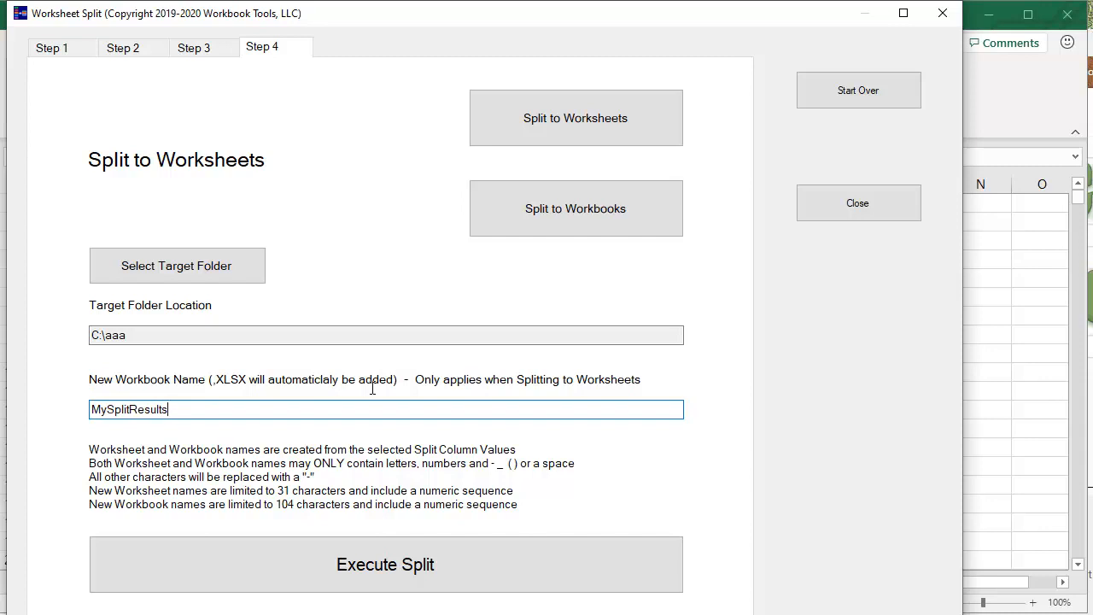
left_click(385, 566)
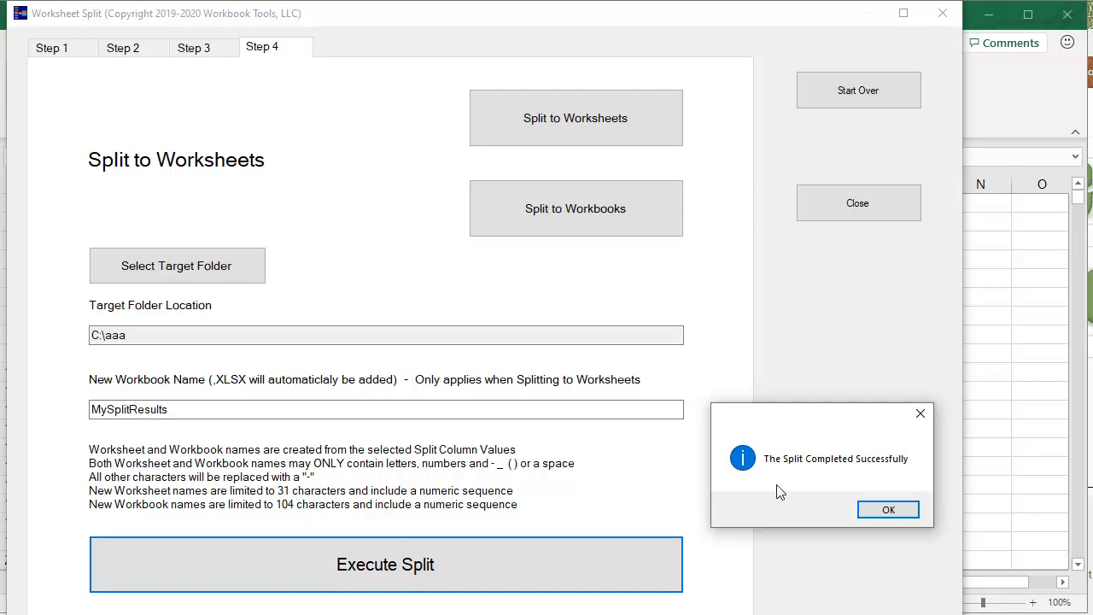
left_click(889, 511)
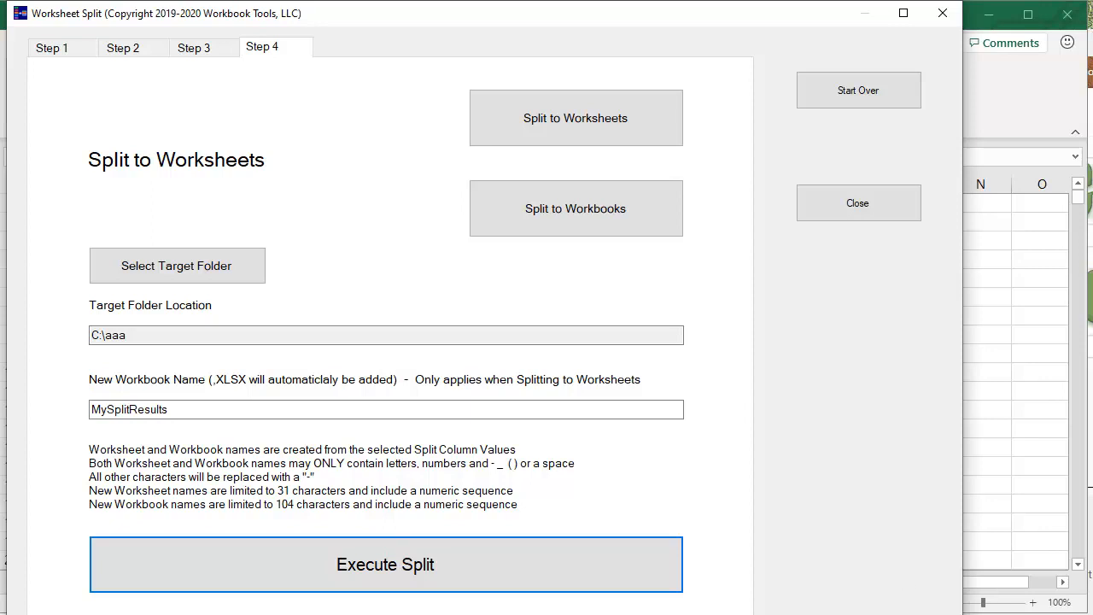
- Switch to File Explorer, open MySplitResults.xlsx from C:\aaa, and review the rows on the AT-T 2 worksheet
key("alt+Tab")
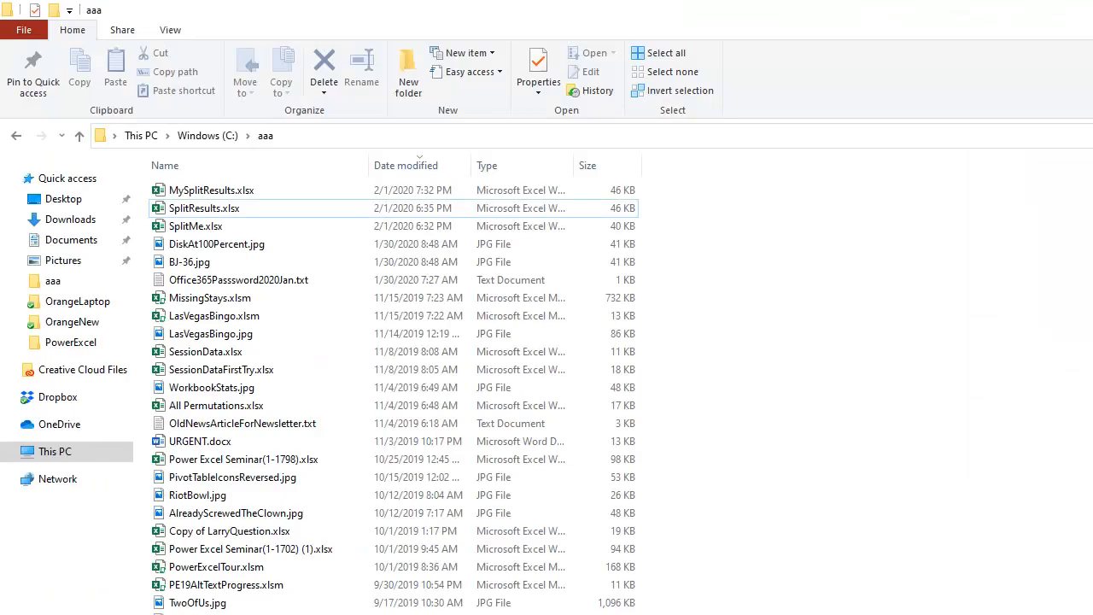
left_click(225, 198)
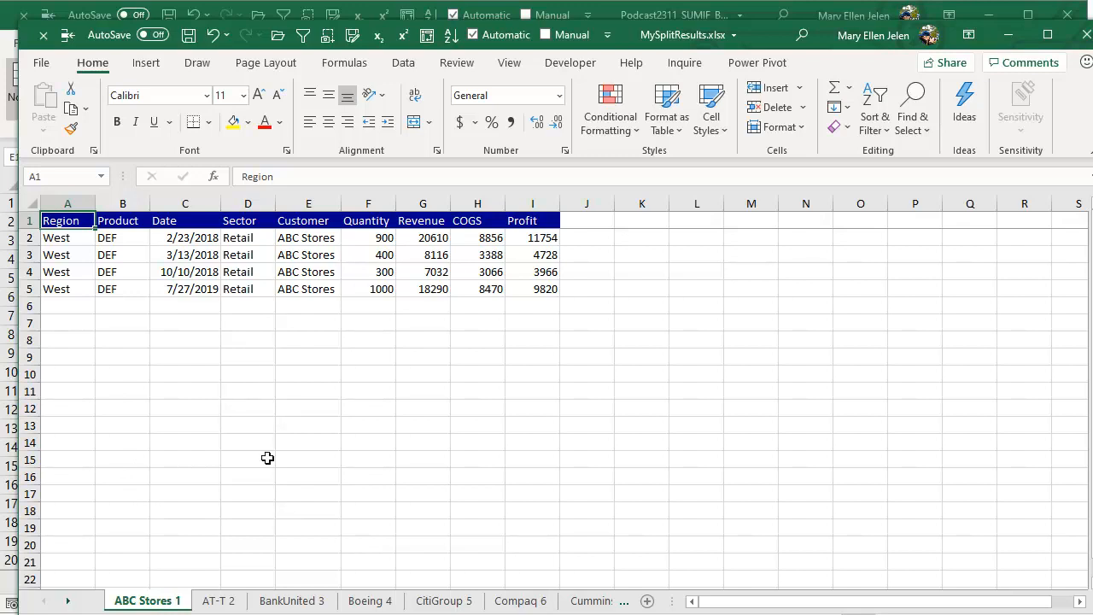
left_click(224, 602)
scroll(312, 449, "down", 9)
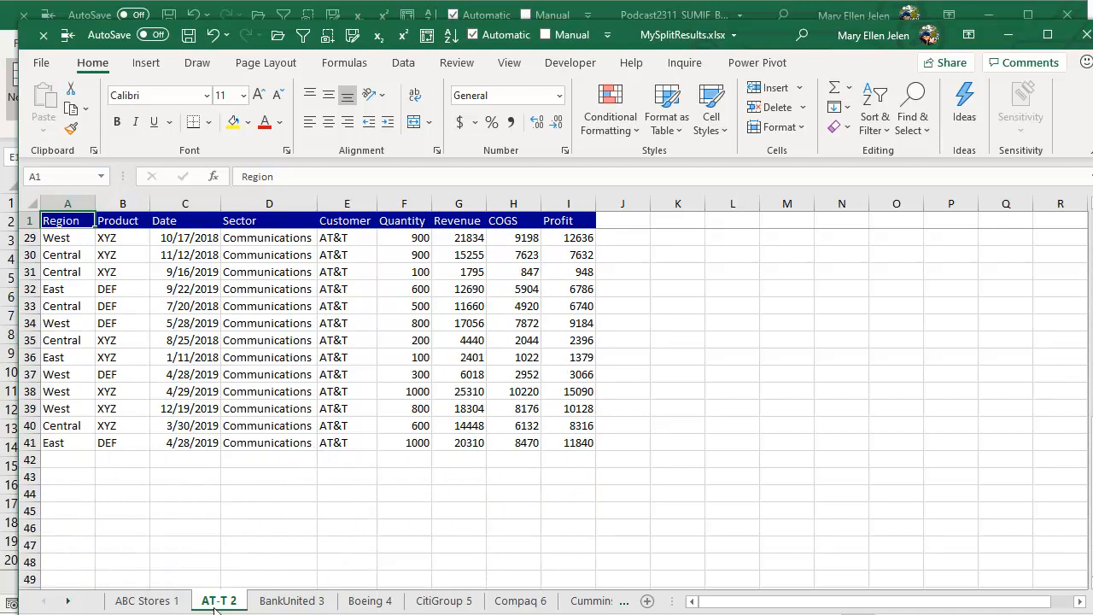
- Look through the customer worksheets from BankUnited 3 to Cummins Inc- 7 and close the MySplitResults workbook
left_click(299, 602)
left_click(369, 602)
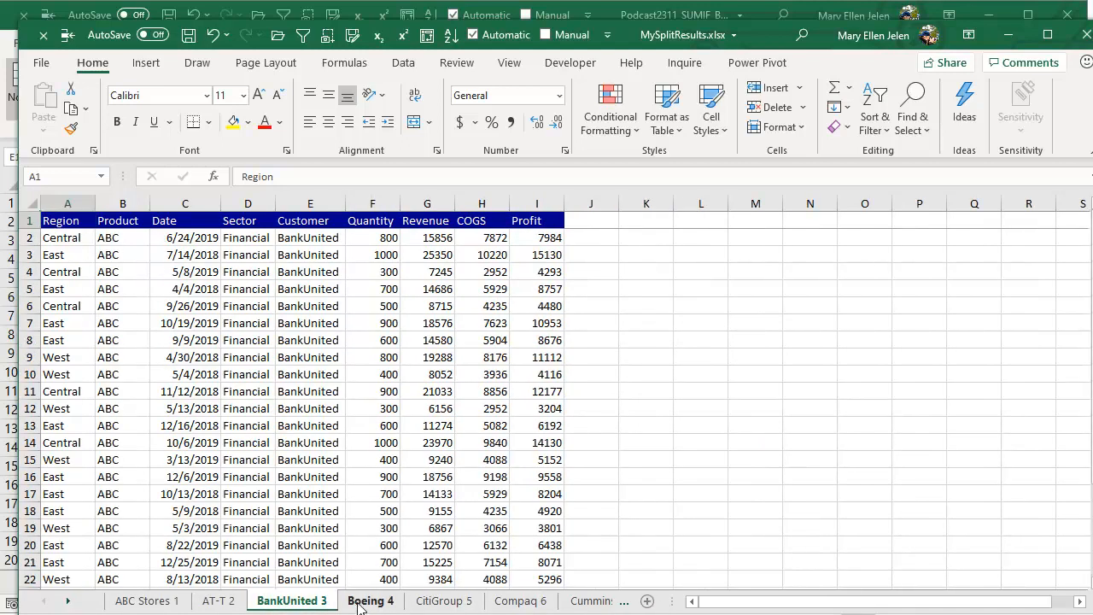
left_click(443, 601)
left_click(521, 601)
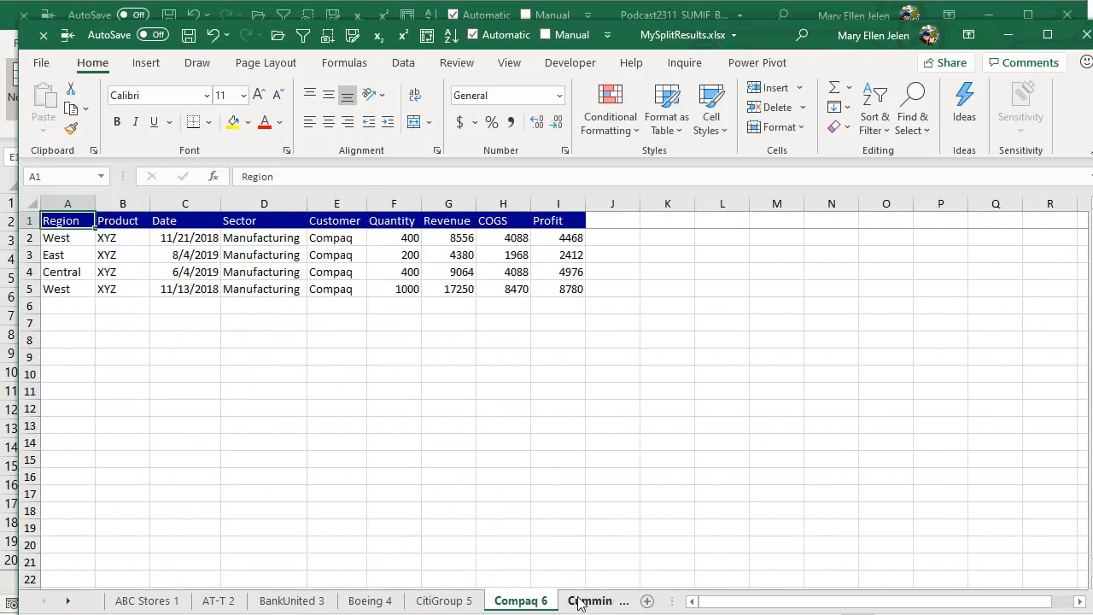
left_click(577, 602)
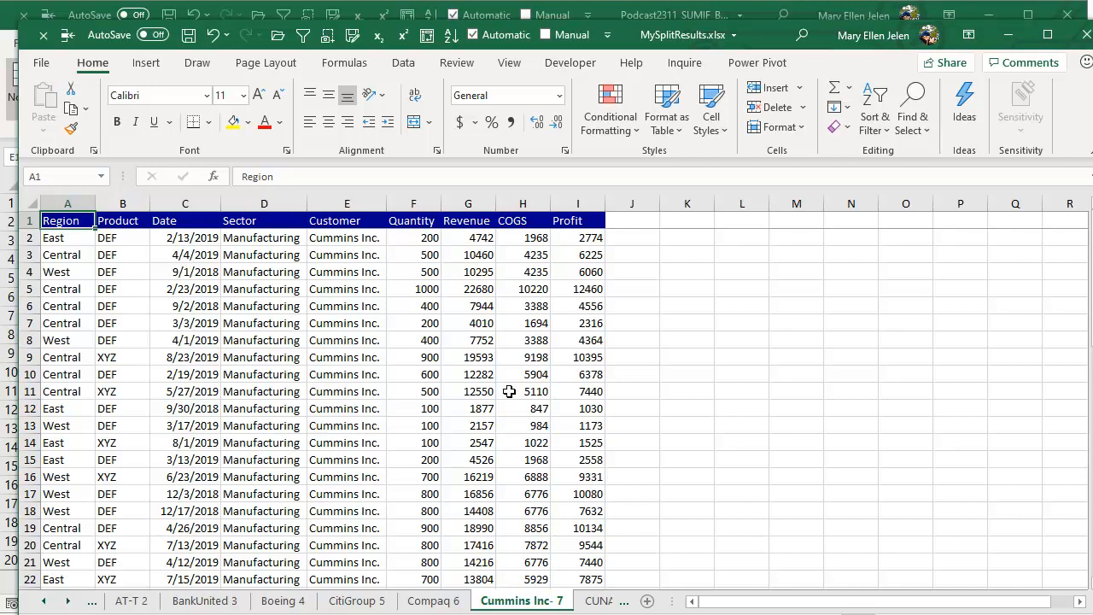
key("ctrl+w")
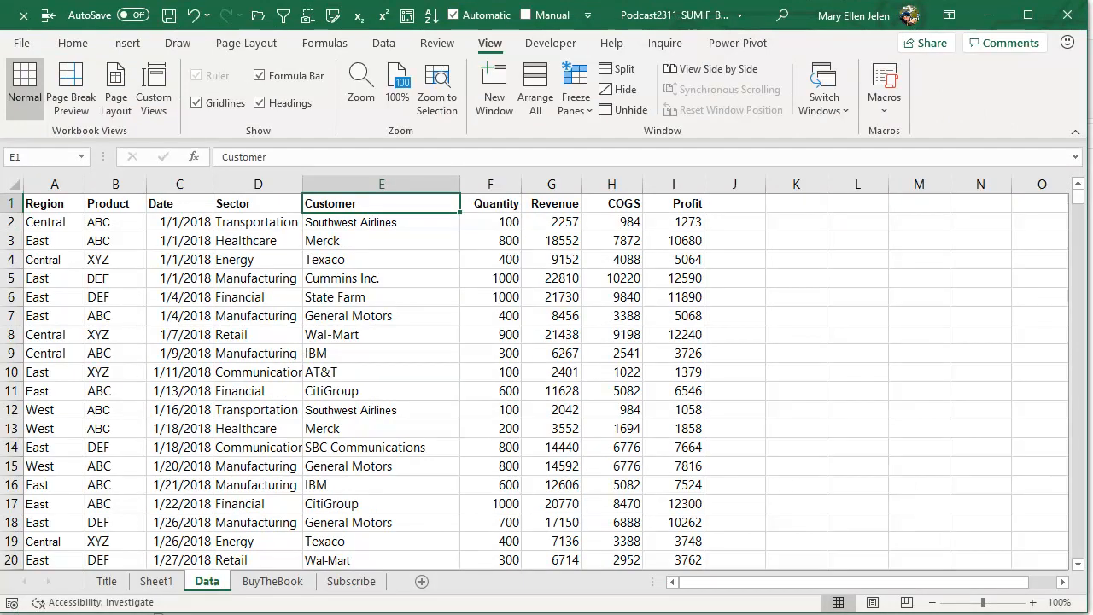
- Return to the Worksheet Split tool, change the split type to Split to Workbooks with target folder C:\aaa, and execute the split
key("alt+Tab")
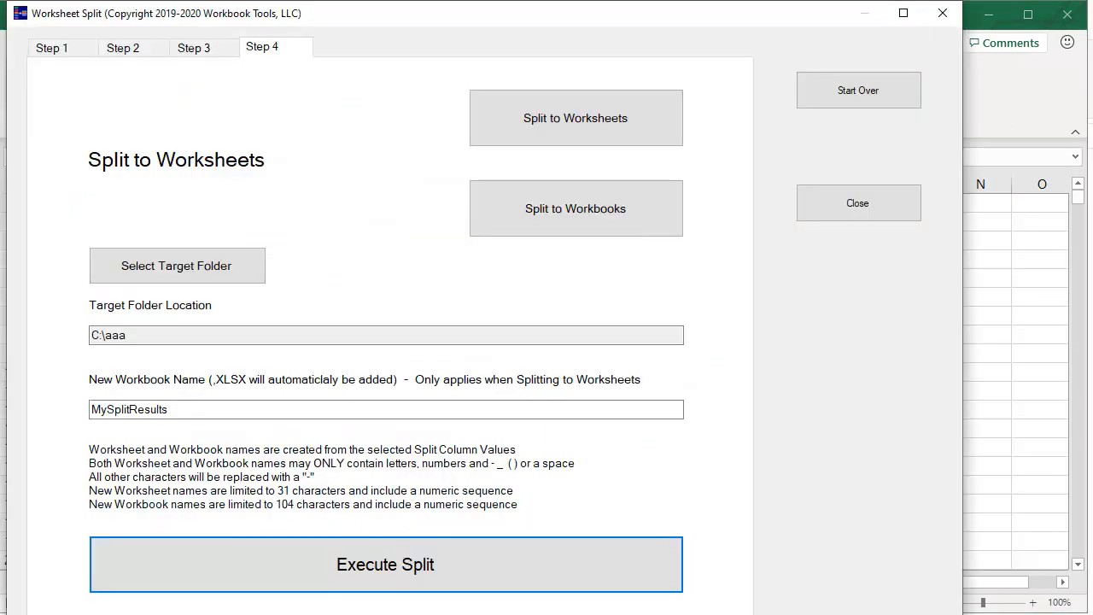
left_click(571, 213)
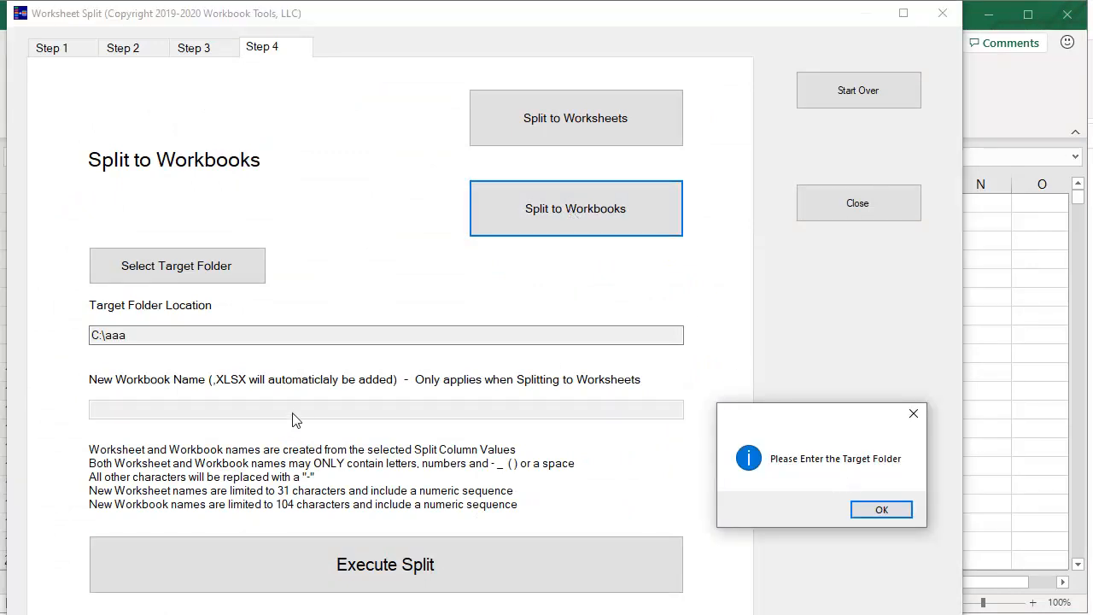
left_click(868, 515)
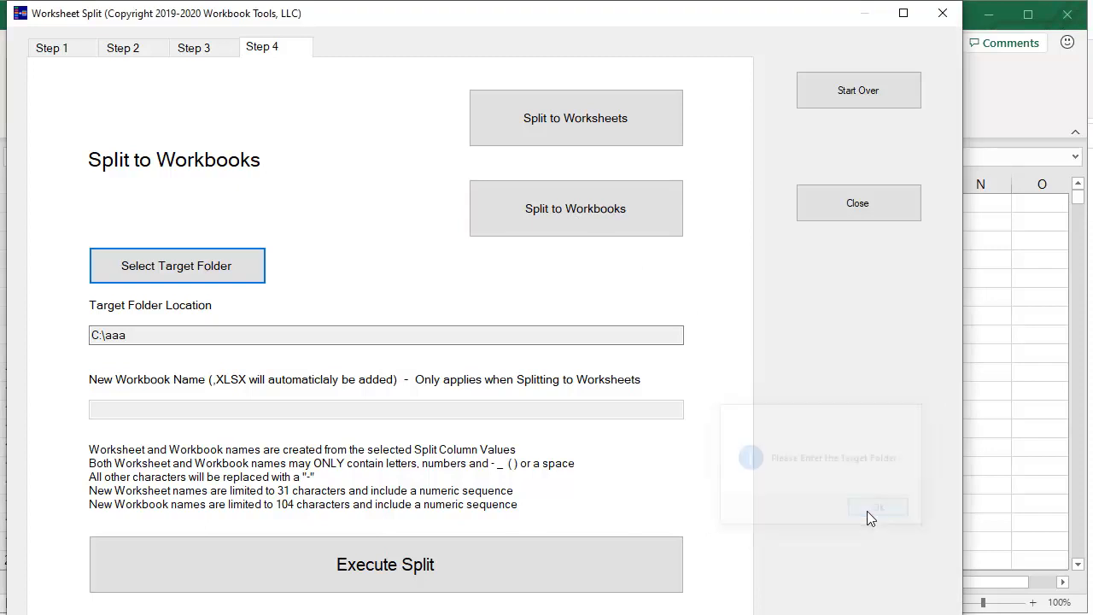
left_click(432, 570)
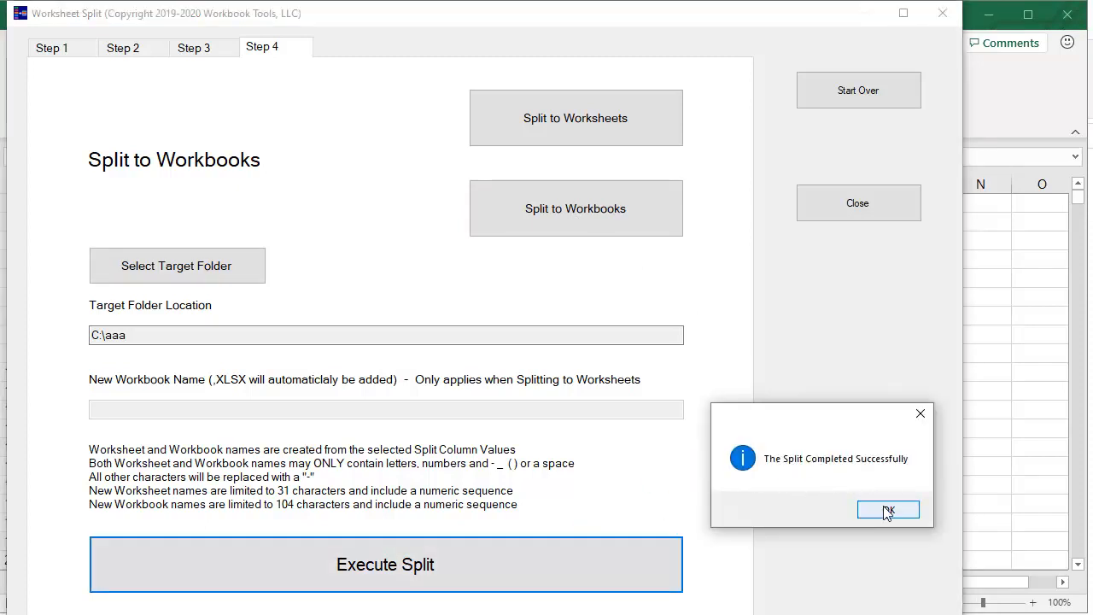
left_click(888, 511)
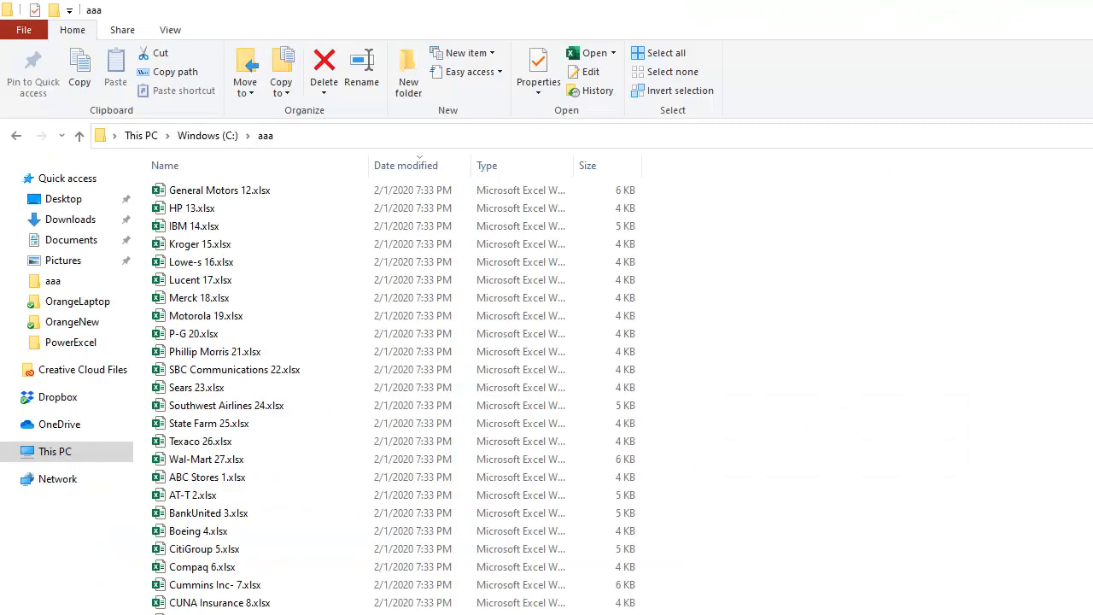
- Select all files in the C:\aaa folder to examine the workbooks produced for each customer
left_click(240, 195)
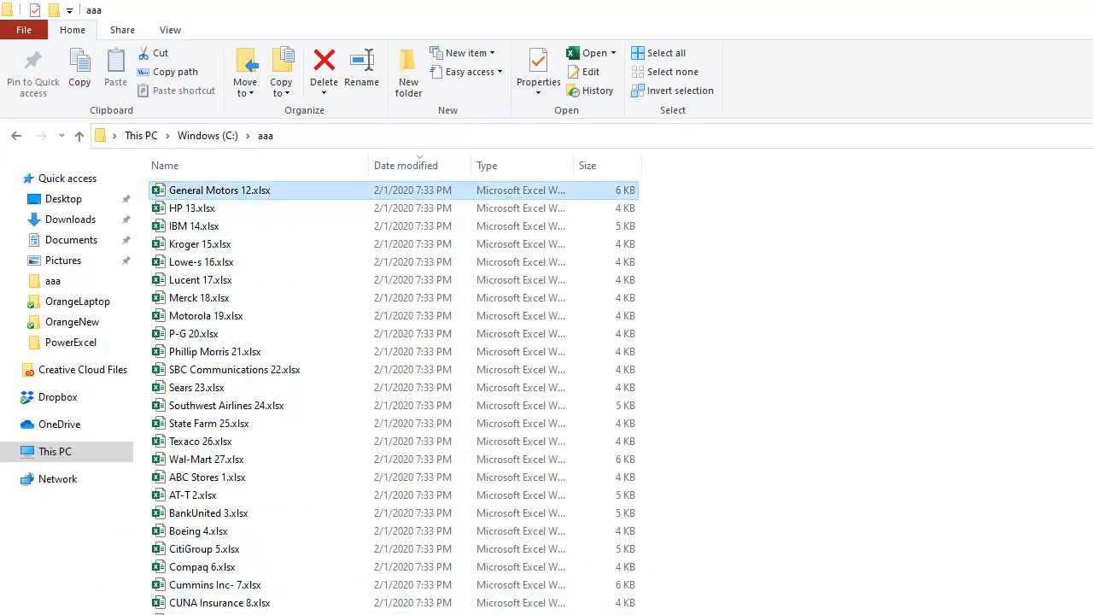
key("ctrl+a")
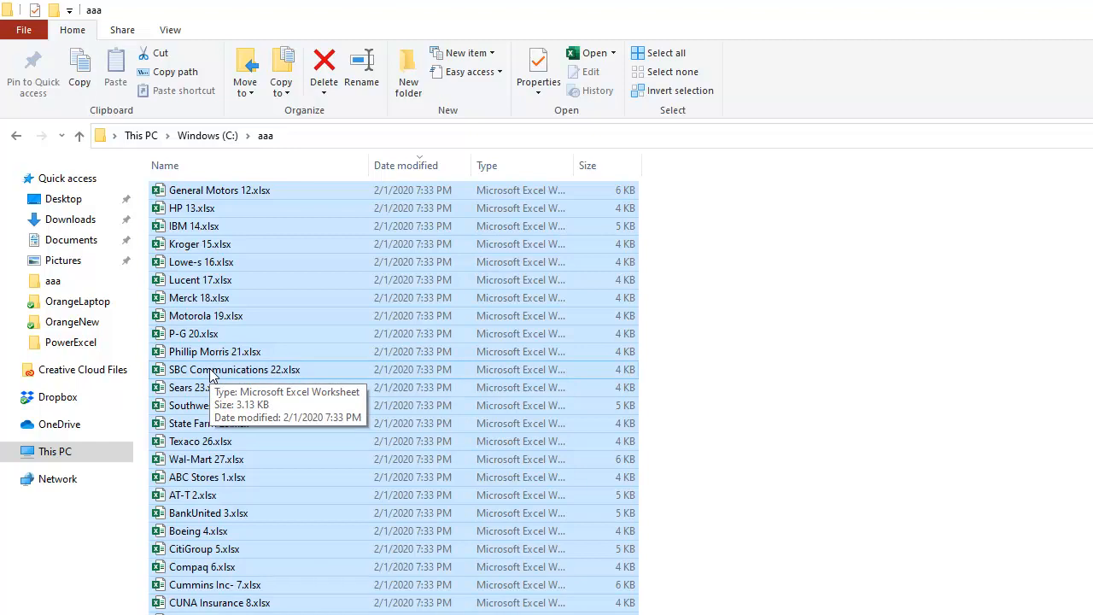
- Switch back to the podcast workbook in Excel and show its Subscribe worksheet
key("alt+Tab")
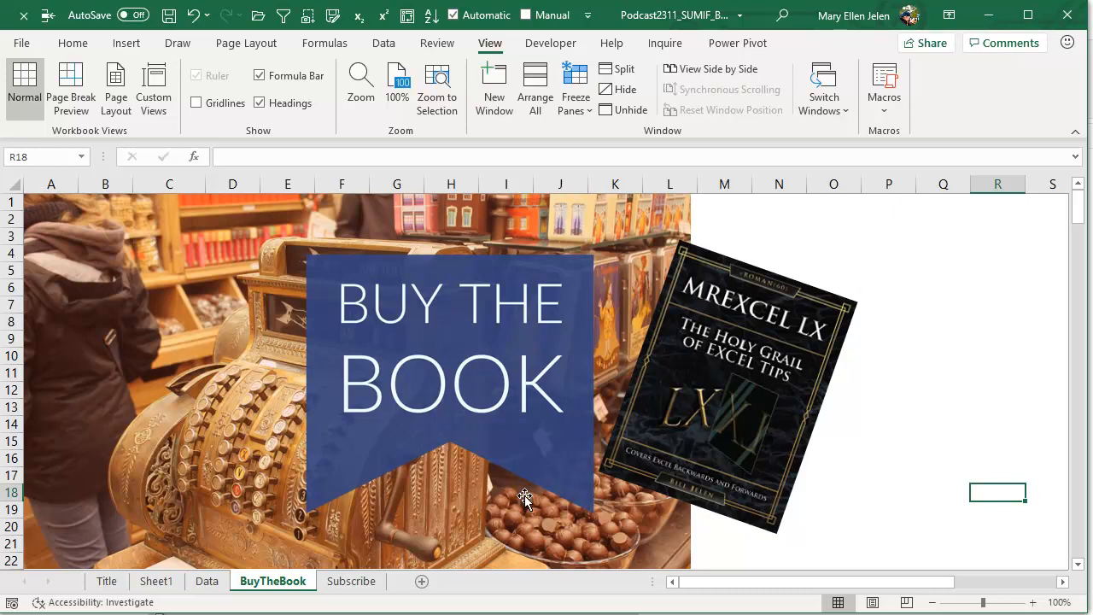
left_click(348, 581)
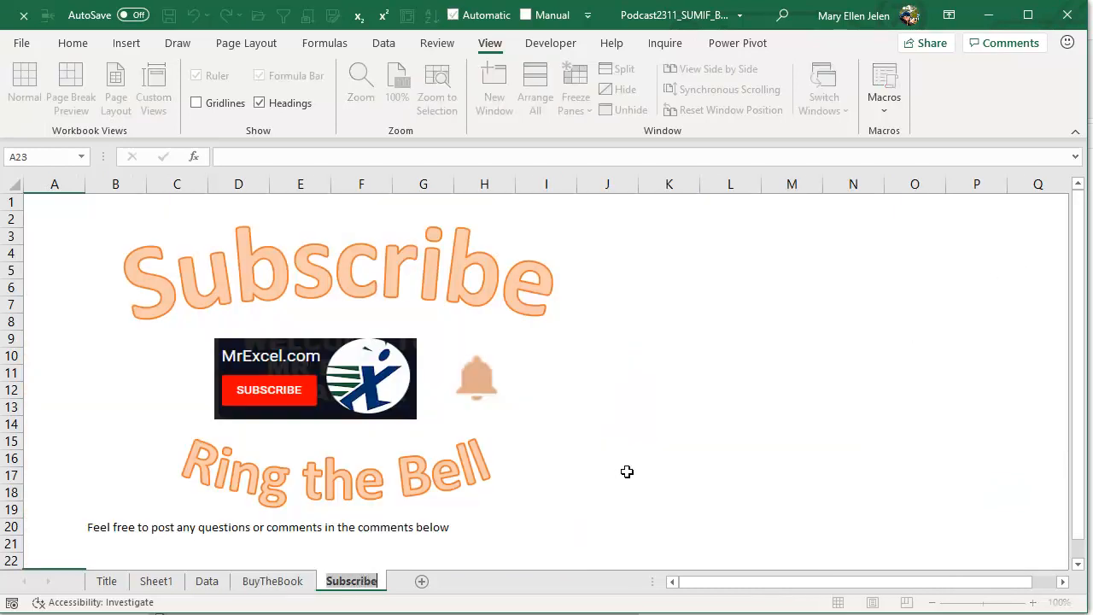